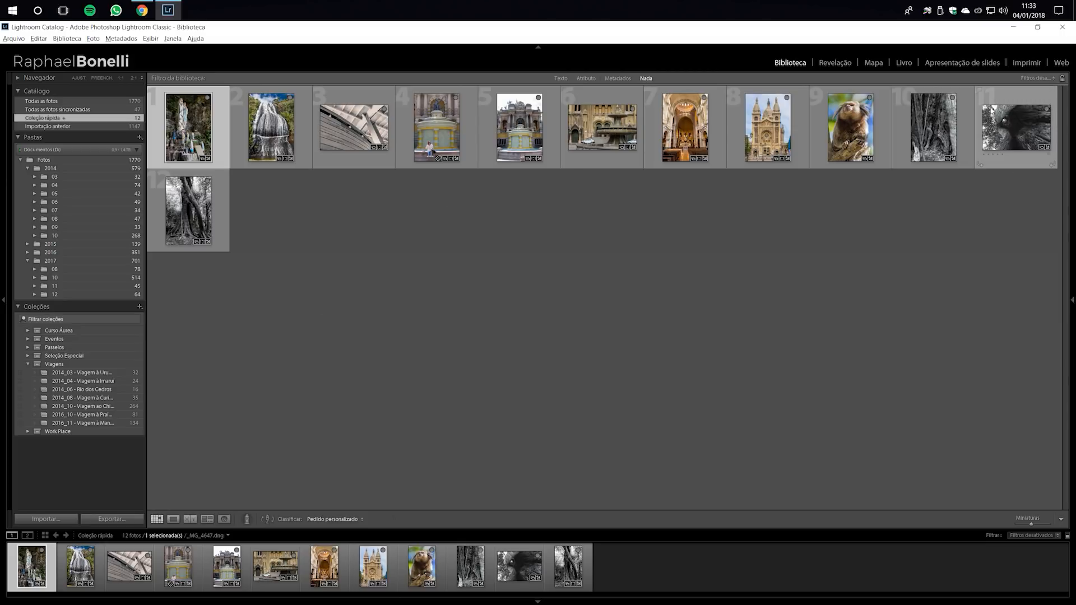
Switch to the Print module and set the print job's output to a JPEG file.
{"action": "left_click", "coordinate": [1029, 64]}
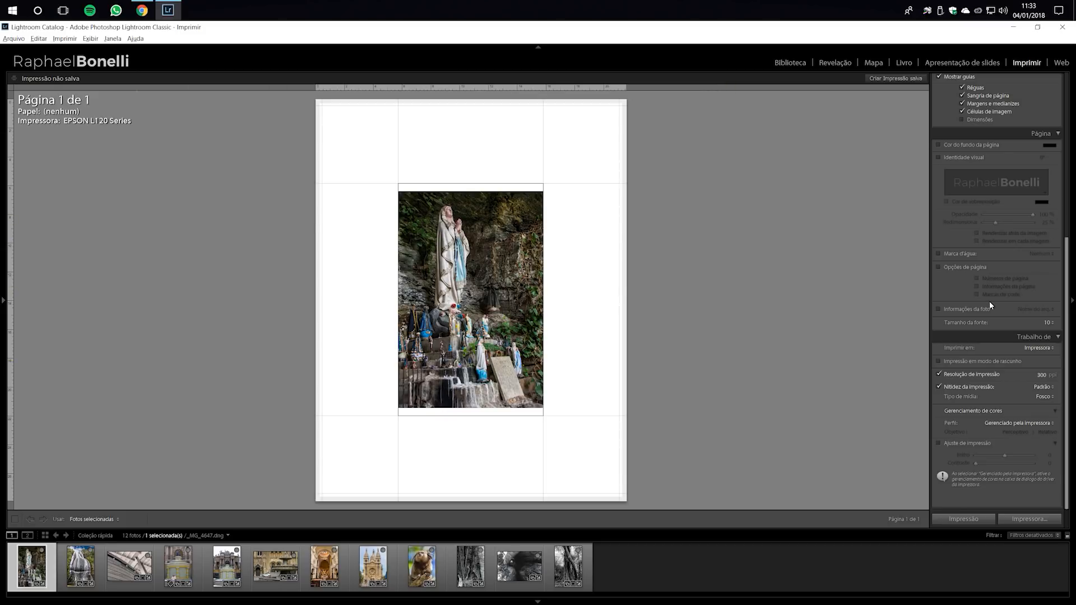
{"action": "scroll", "coordinate": [990, 301], "scroll_direction": "up", "scroll_amount": 5}
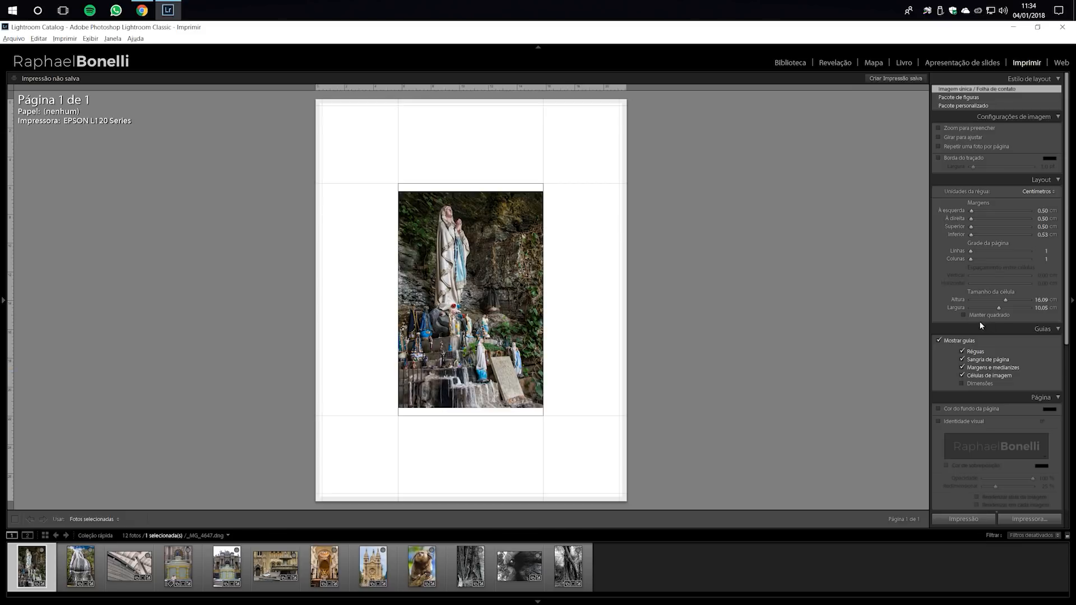
{"action": "left_click_drag", "start_coordinate": [1068, 293], "coordinate": [1067, 459]}
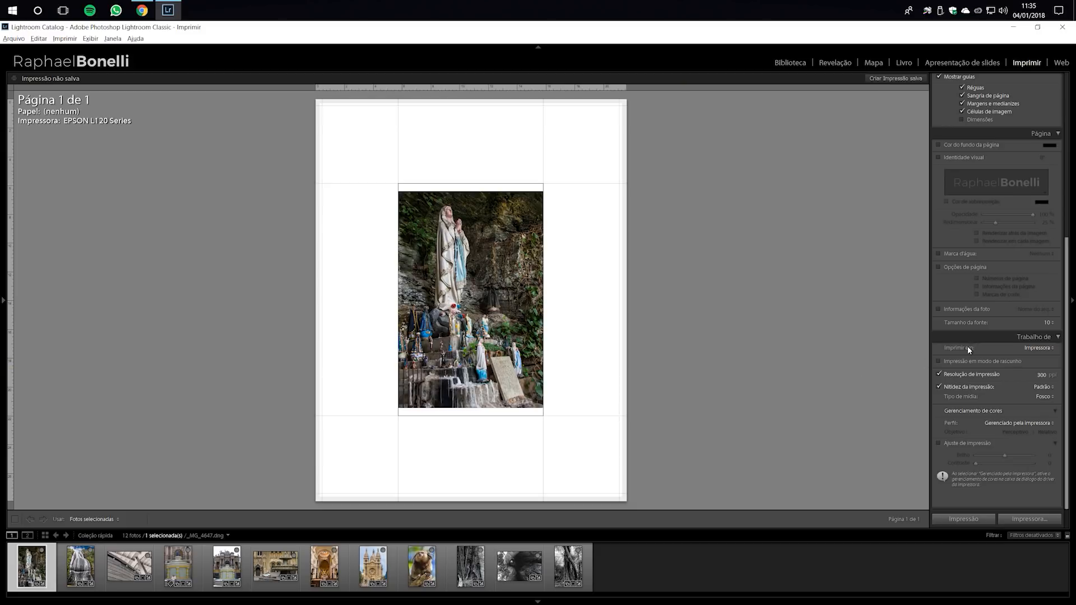
{"action": "left_click", "coordinate": [1033, 348]}
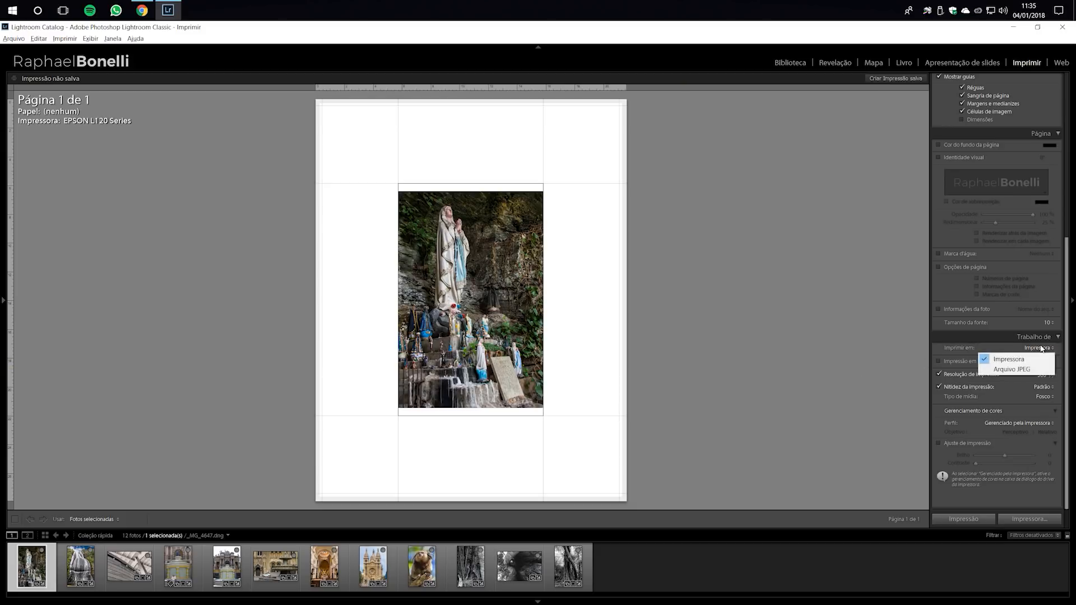
{"action": "left_click", "coordinate": [1025, 372]}
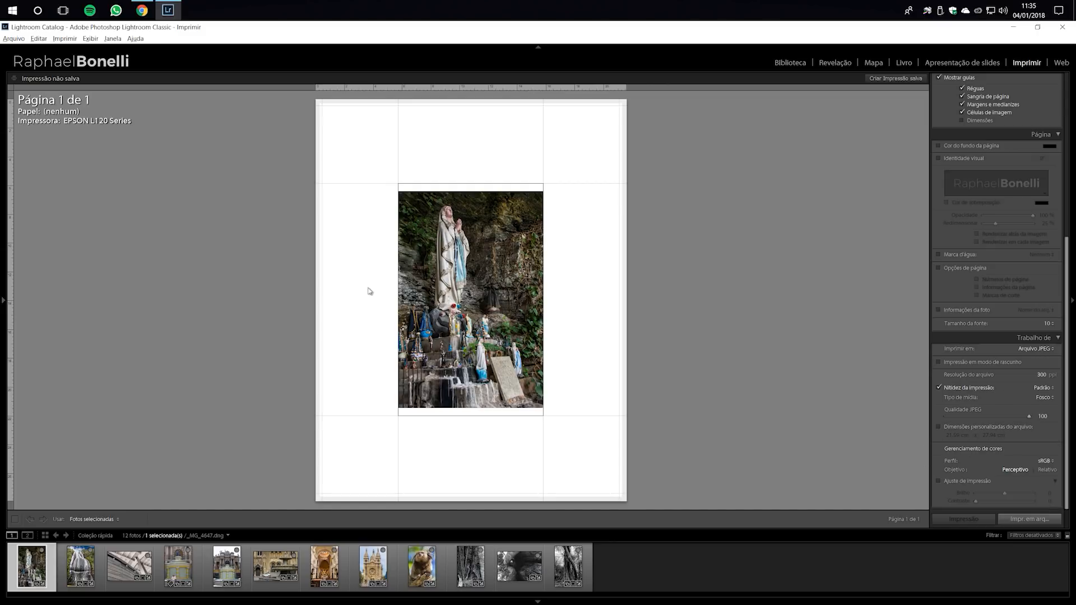
Enable custom file dimensions for the print job and set them to 30 x 20 cm.
{"action": "left_click", "coordinate": [957, 428]}
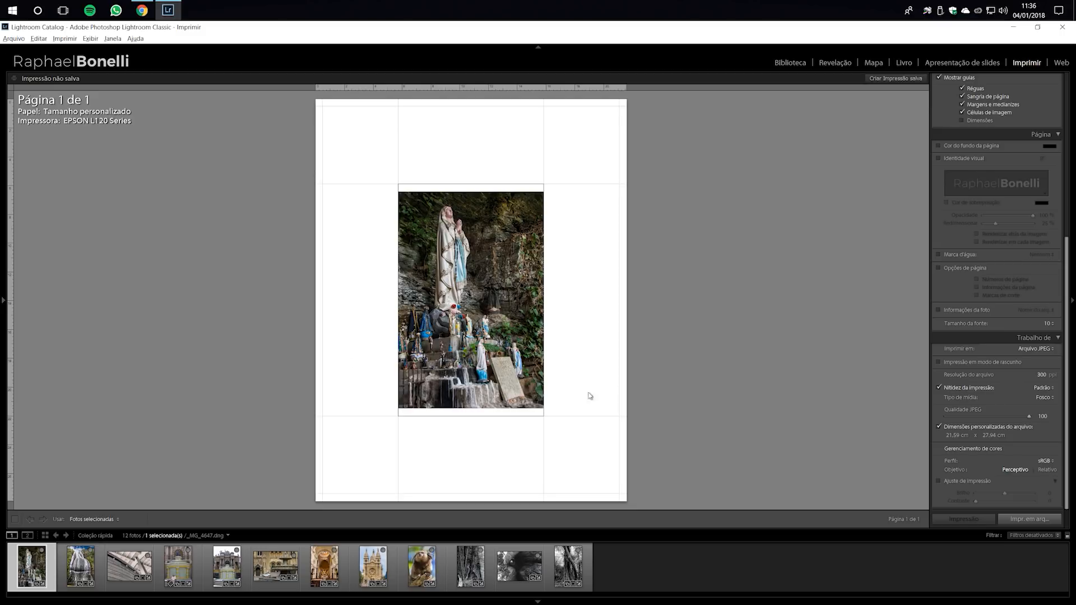
{"action": "left_click", "coordinate": [948, 440]}
{"action": "type", "text": "30"}
{"action": "key", "text": "Tab"}
{"action": "type", "text": "20"}
{"action": "key", "text": "Return"}
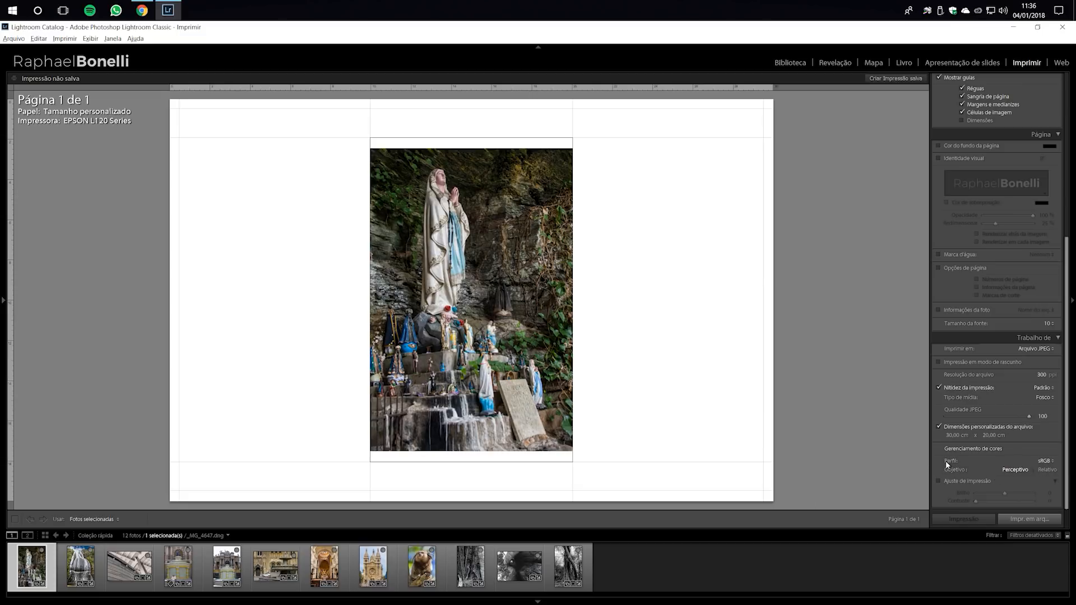
Reduce all four page margins to 0 cm and widen the upper margin to about 0.71 cm.
{"action": "mouse_move", "coordinate": [1068, 453]}
{"action": "left_mouse_down"}
{"action": "mouse_move", "coordinate": [1066, 440]}
{"action": "mouse_move", "coordinate": [1067, 453]}
{"action": "left_mouse_up"}
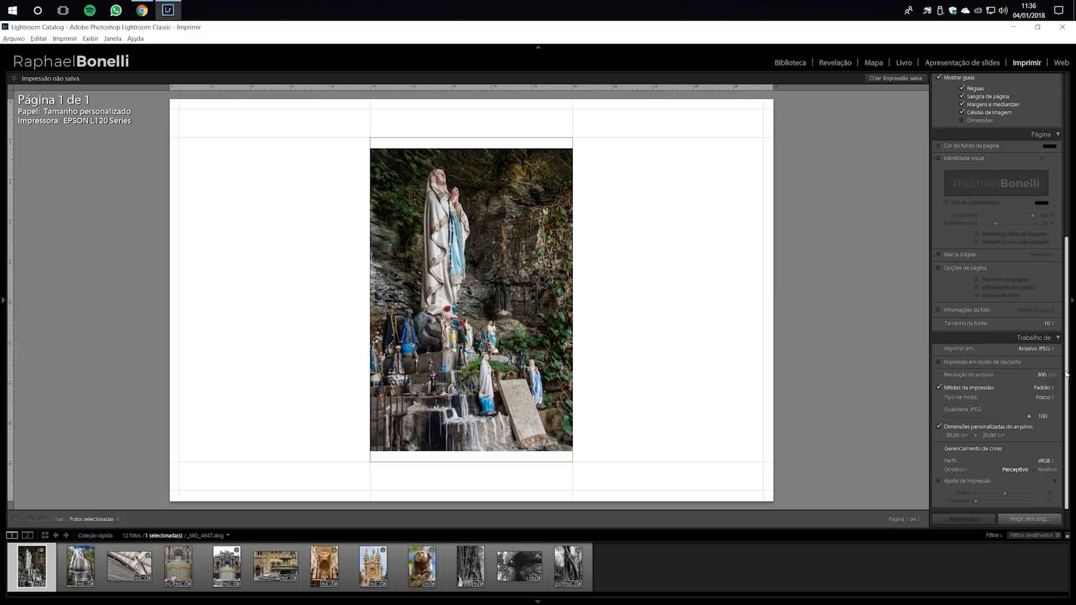
{"action": "left_click_drag", "start_coordinate": [1068, 309], "coordinate": [953, 101]}
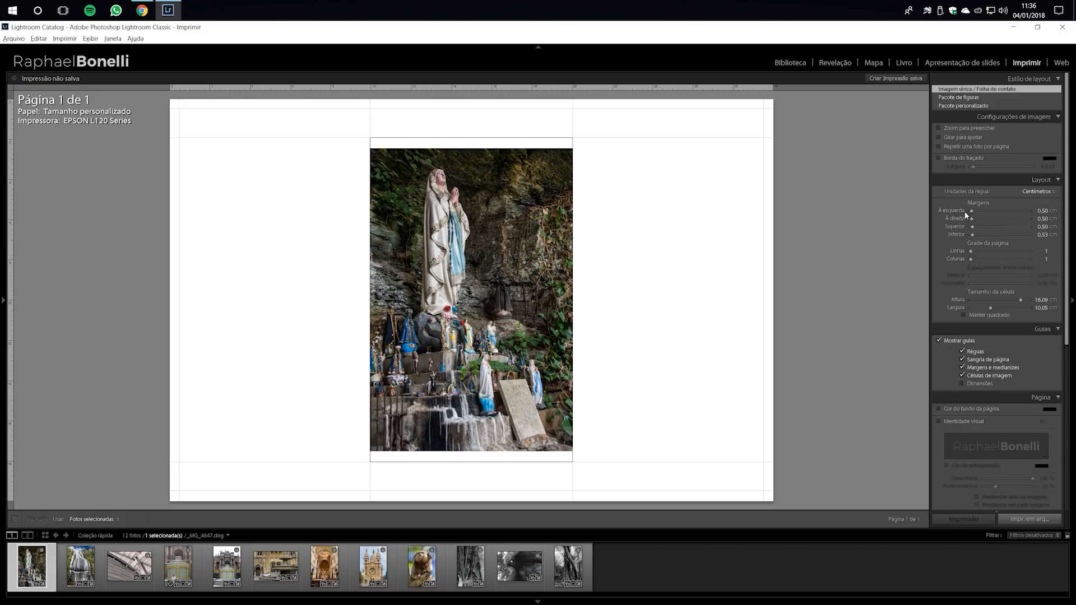
{"action": "left_click_drag", "start_coordinate": [972, 211], "coordinate": [930, 233]}
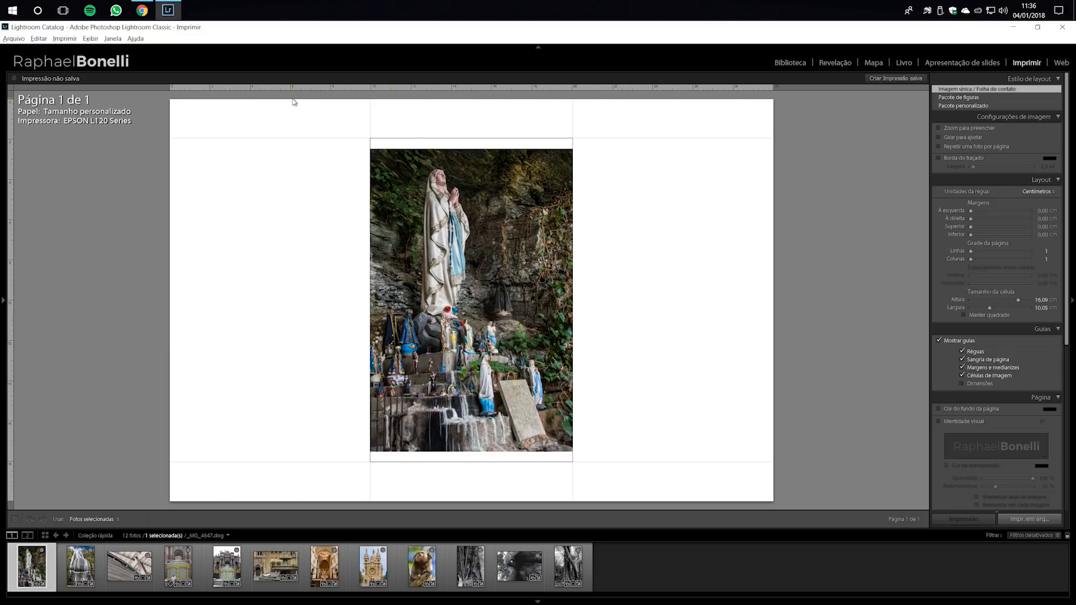
{"action": "mouse_move", "coordinate": [295, 101]}
{"action": "left_mouse_down"}
{"action": "mouse_move", "coordinate": [297, 166]}
{"action": "mouse_move", "coordinate": [298, 114]}
{"action": "left_mouse_up"}
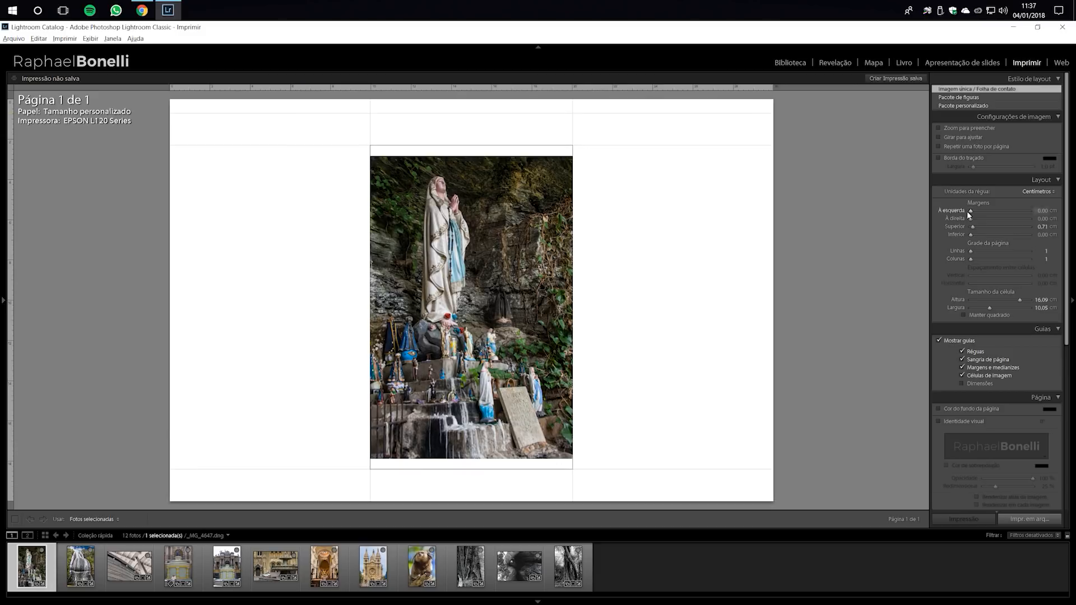
Set the page's left, right, upper and lower margins to 0.5 cm each.
{"action": "left_click", "coordinate": [1041, 212]}
{"action": "type", "text": "0,5"}
{"action": "key", "text": "Tab"}
{"action": "type", "text": "0,5"}
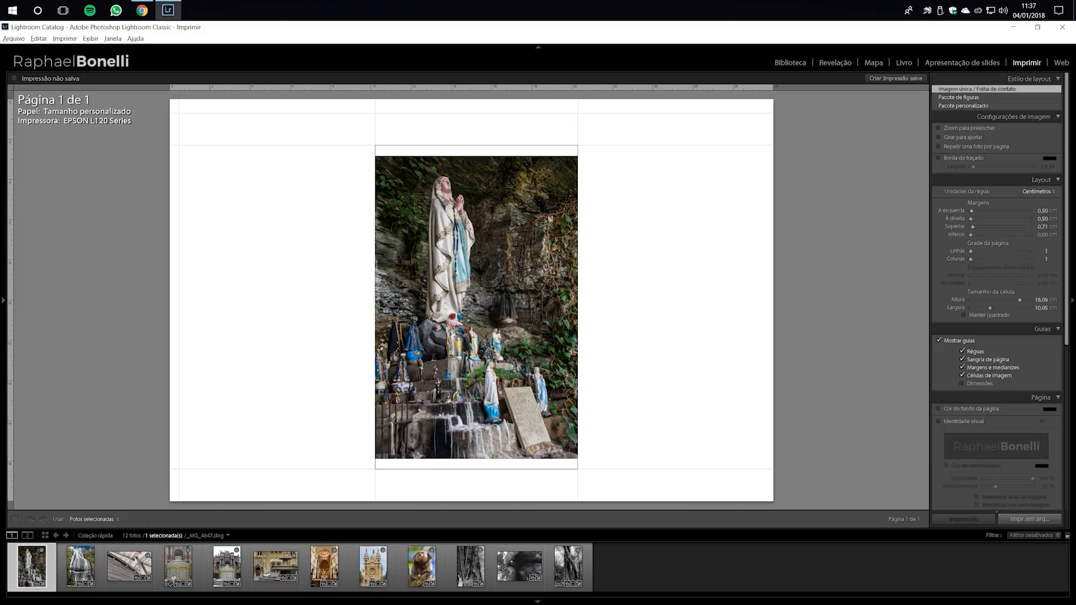
{"action": "key", "text": "Tab"}
{"action": "type", "text": "0,5"}
{"action": "key", "text": "Tab"}
{"action": "type", "text": "0,5"}
{"action": "key", "text": "Tab"}
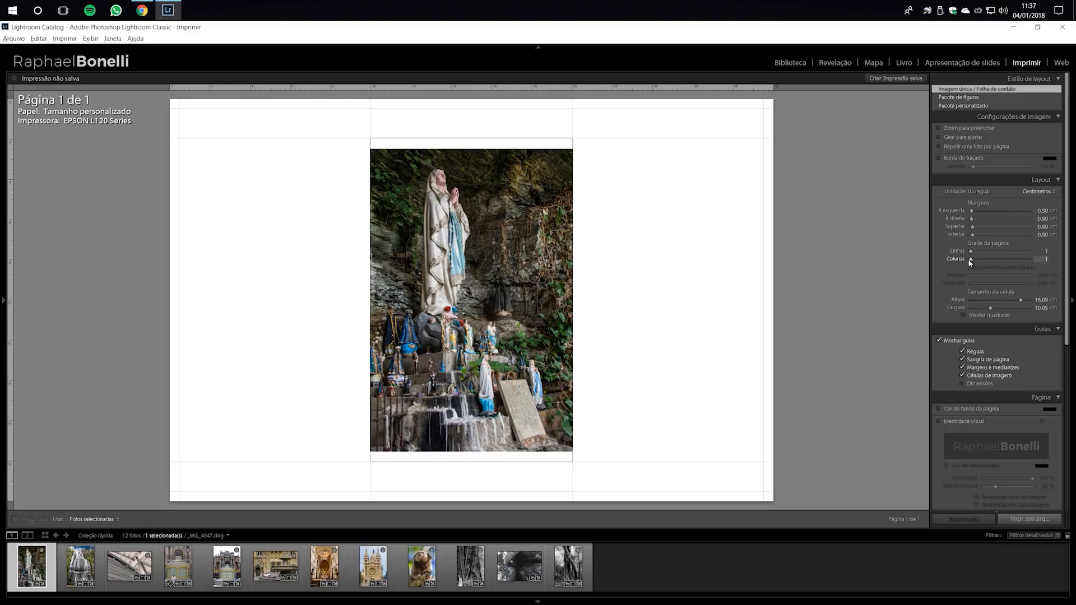
Divide the page grid into 1 row and 3 columns, and enlarge the cells to a height of 19 cm.
{"action": "left_click_drag", "start_coordinate": [971, 258], "coordinate": [977, 258]}
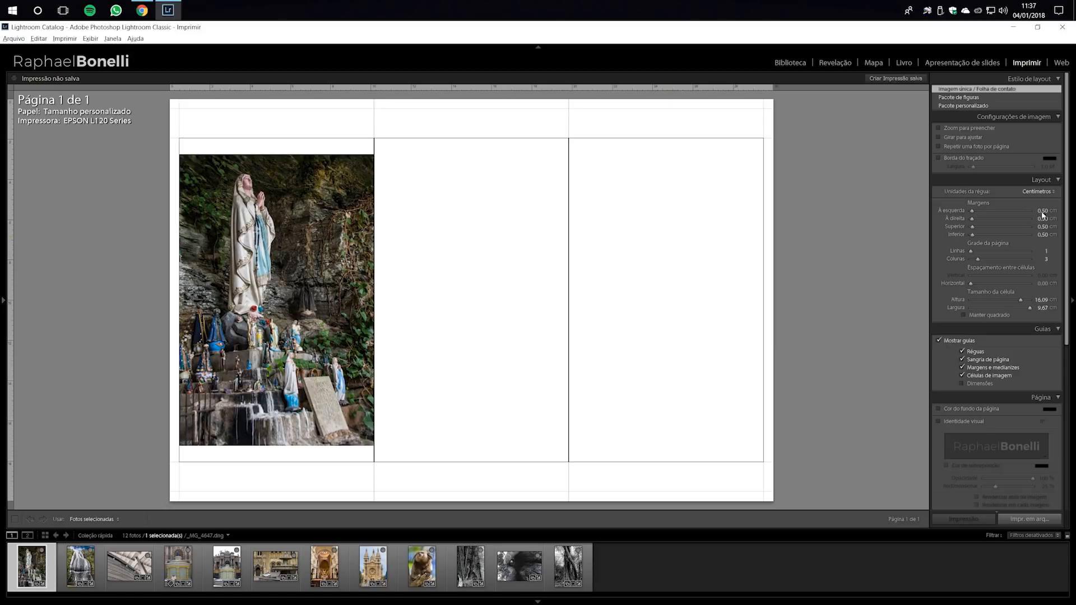
{"action": "mouse_move", "coordinate": [970, 252]}
{"action": "left_mouse_down"}
{"action": "mouse_move", "coordinate": [985, 252]}
{"action": "mouse_move", "coordinate": [971, 251]}
{"action": "left_mouse_up"}
{"action": "mouse_move", "coordinate": [1029, 309]}
{"action": "left_mouse_down"}
{"action": "mouse_move", "coordinate": [1011, 304]}
{"action": "mouse_move", "coordinate": [1039, 301]}
{"action": "left_mouse_up"}
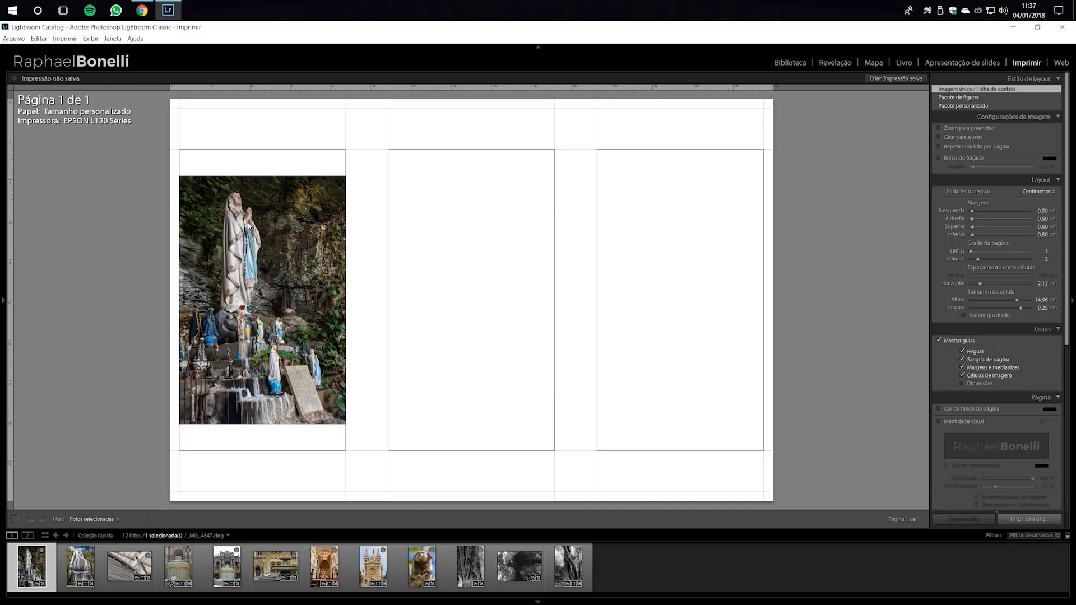
{"action": "left_click_drag", "start_coordinate": [1019, 308], "coordinate": [1031, 301]}
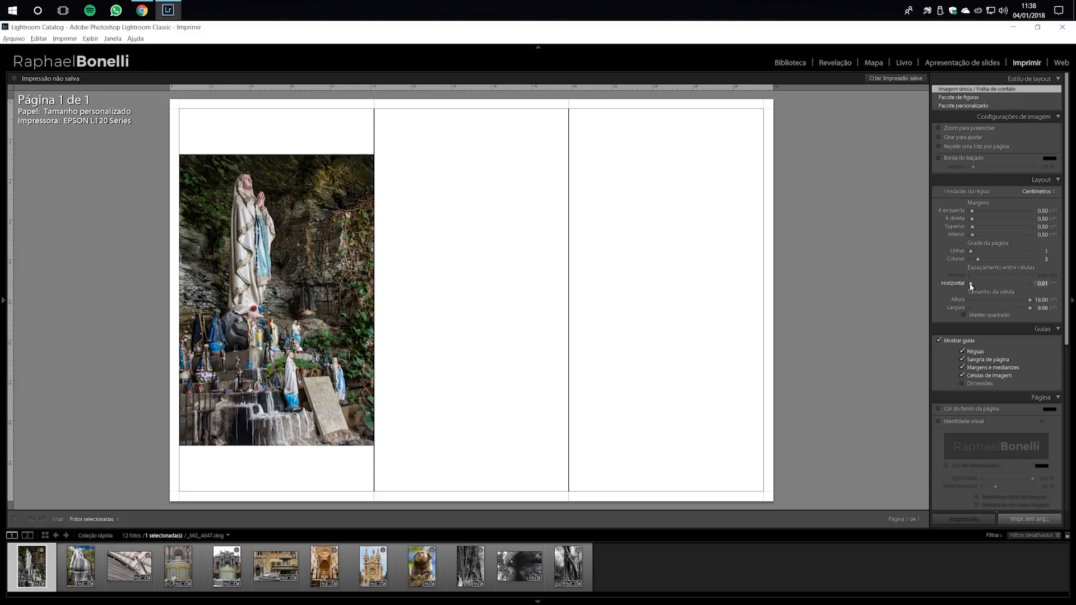
Set the horizontal spacing between the cells to 0.25 cm.
{"action": "left_click_drag", "start_coordinate": [972, 285], "coordinate": [971, 284]}
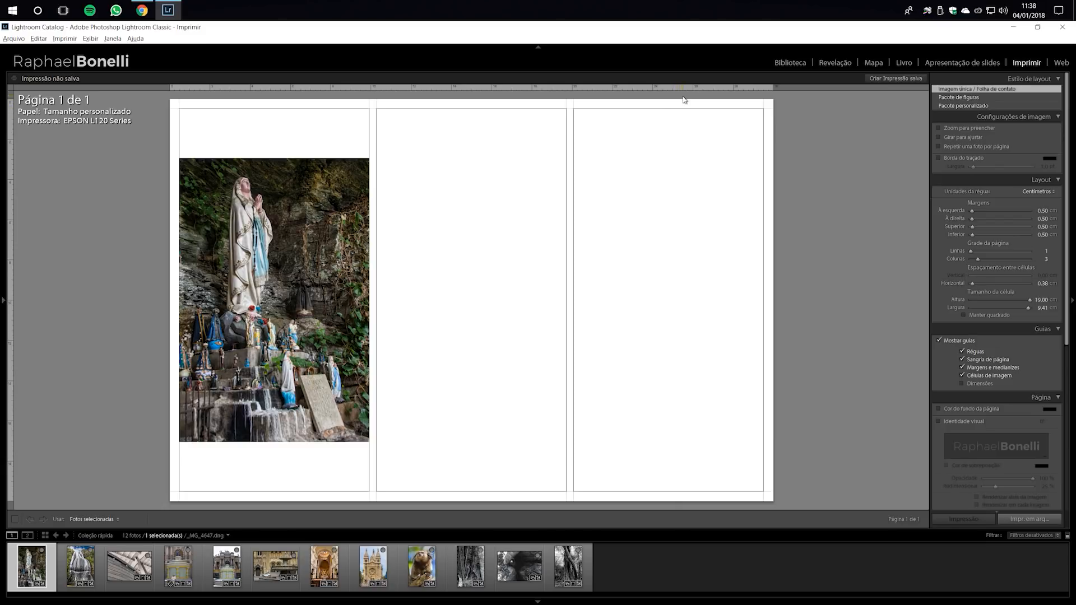
{"action": "left_click", "coordinate": [1034, 284]}
{"action": "type", "text": "0,25"}
{"action": "key", "text": "Return"}
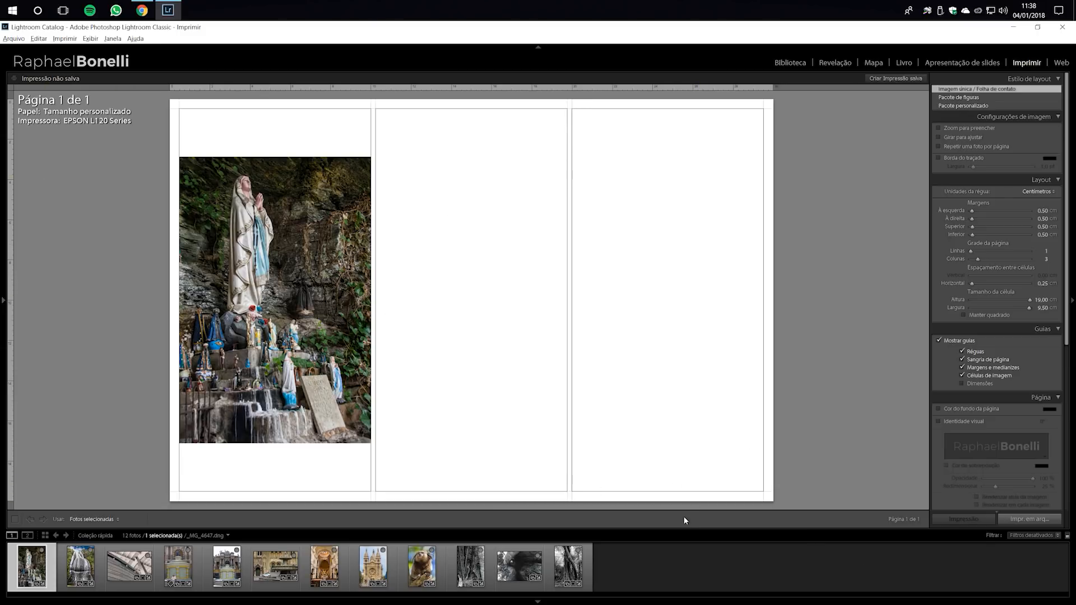
Try placing the three black-and-white tree photos in the cells with different selection orders, and clear the selection.
{"action": "left_click", "coordinate": [465, 576]}
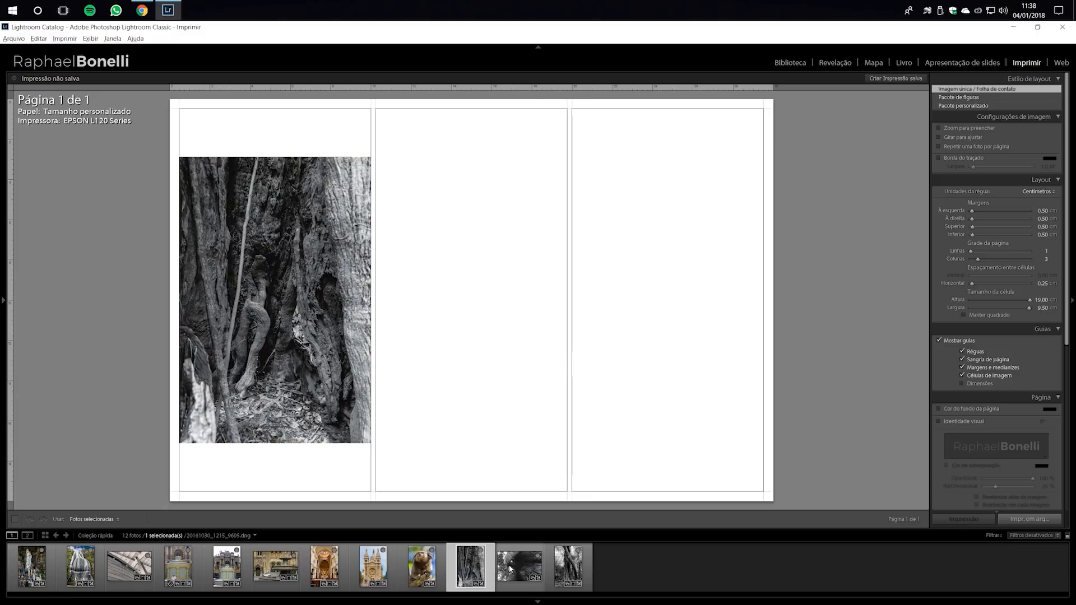
{"action": "left_click", "coordinate": [519, 566], "text": "ctrl"}
{"action": "left_click", "coordinate": [580, 564], "text": "ctrl"}
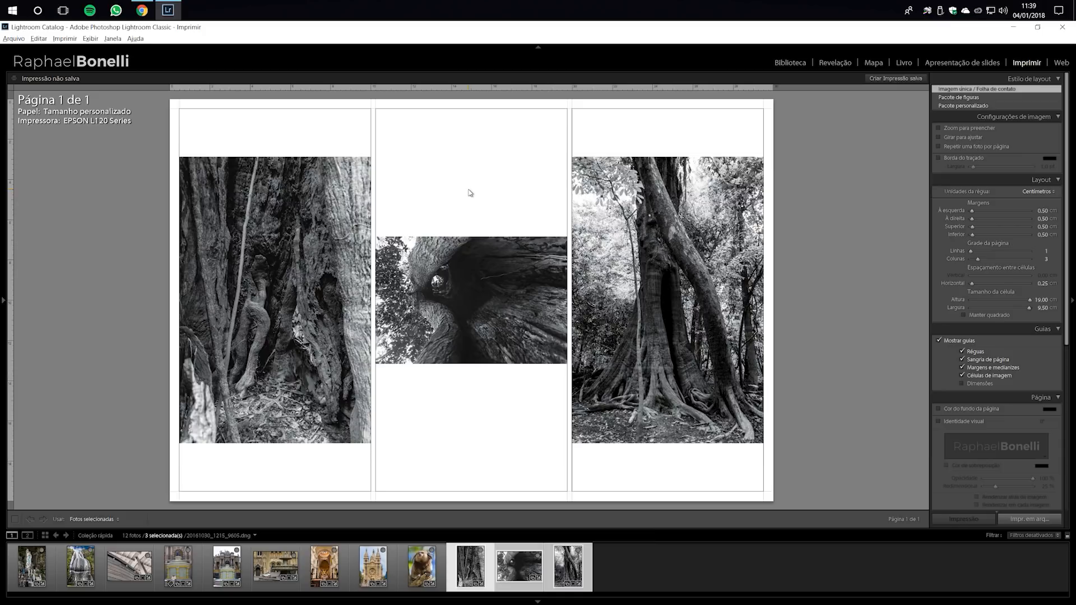
{"action": "left_click", "coordinate": [646, 563]}
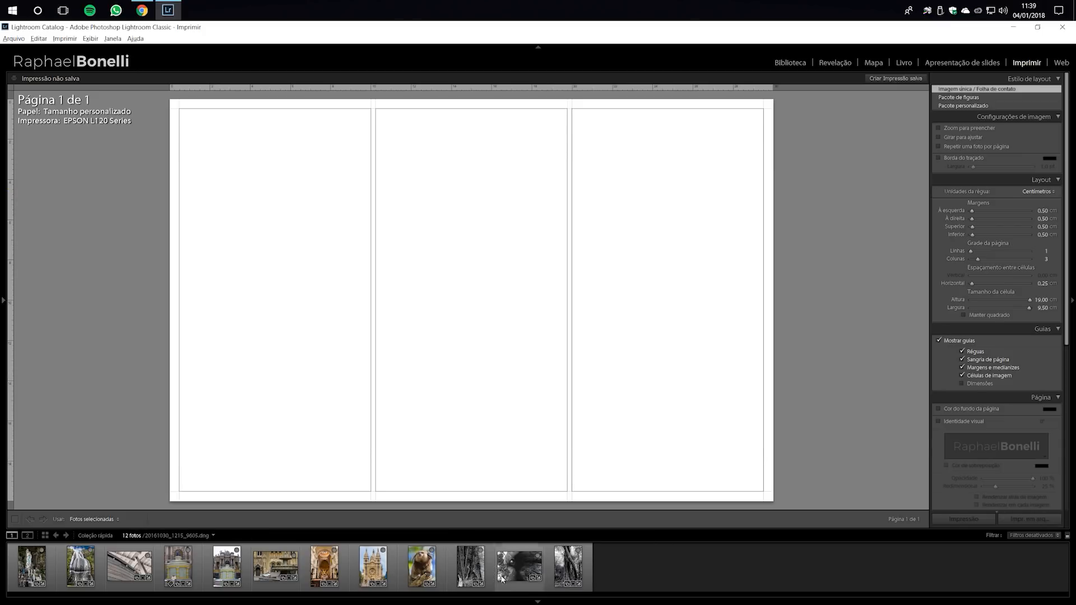
{"action": "left_click", "coordinate": [471, 566]}
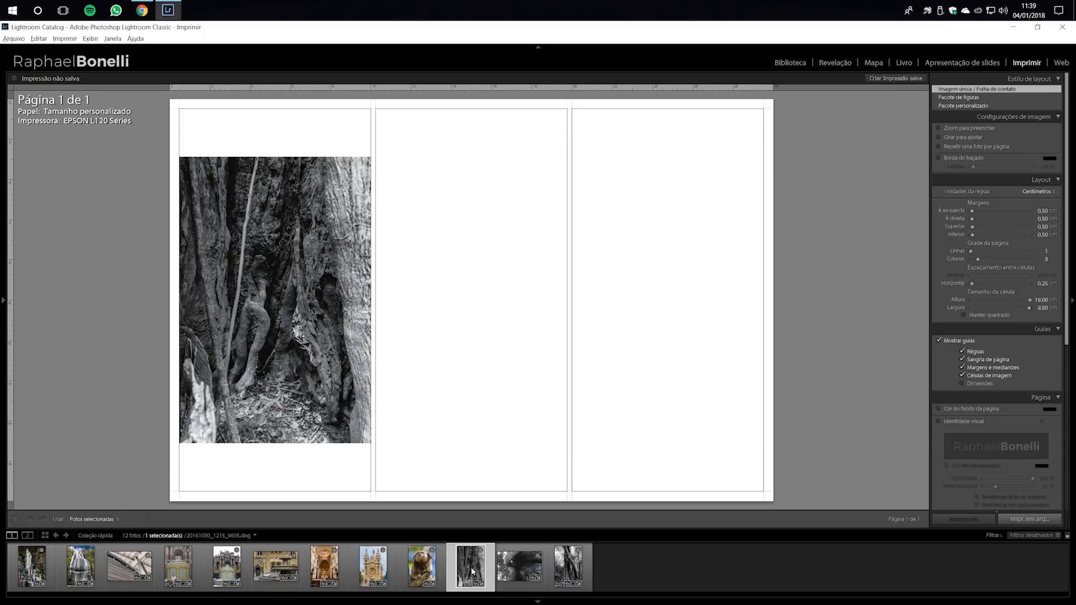
{"action": "left_click", "coordinate": [575, 567], "text": "ctrl"}
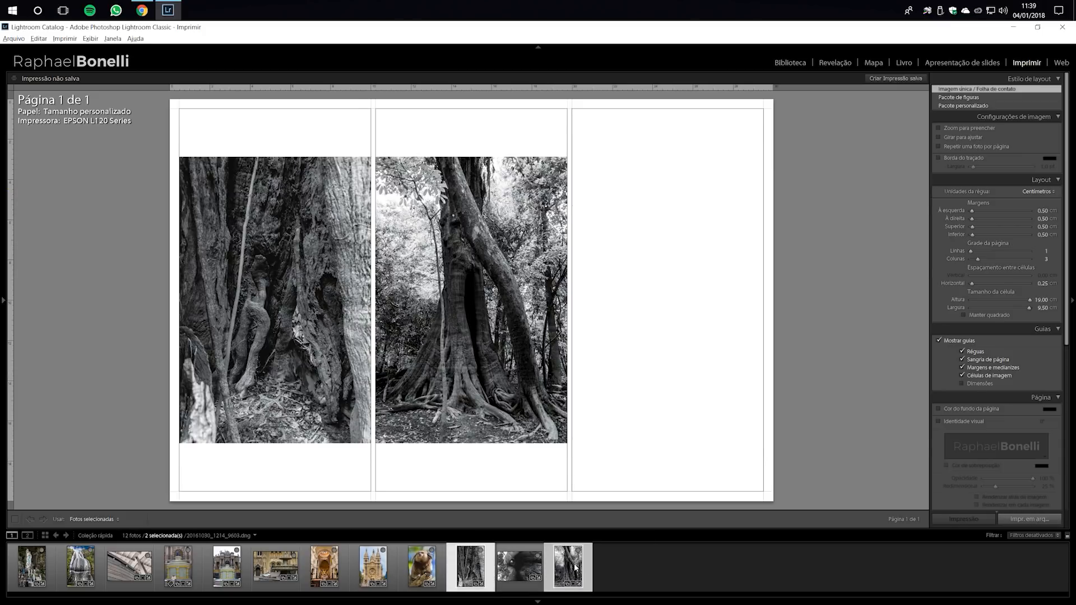
{"action": "left_click", "coordinate": [520, 567], "text": "ctrl"}
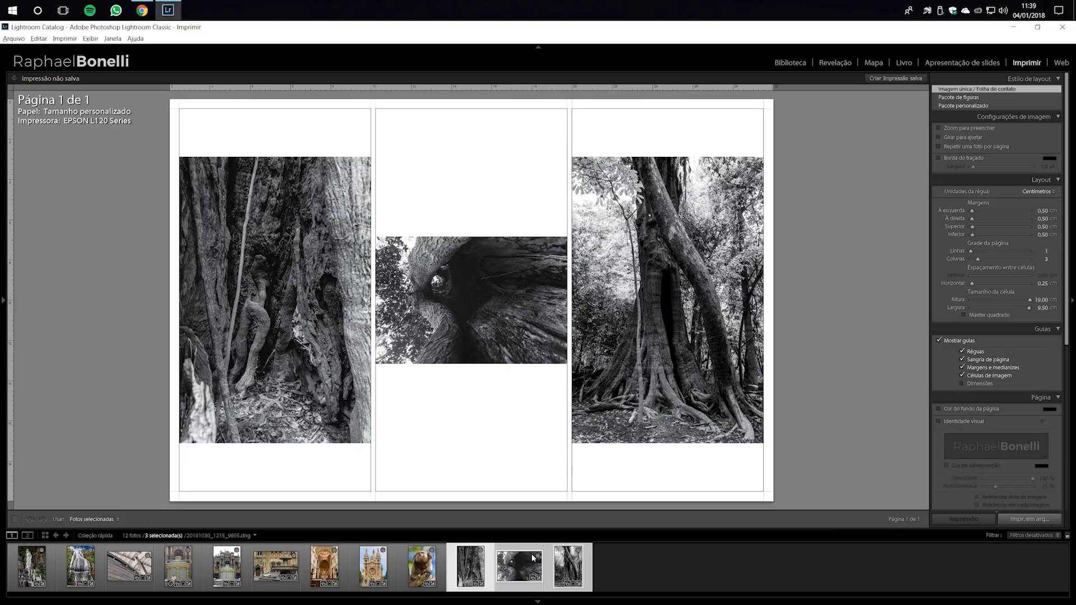
{"action": "left_click", "coordinate": [631, 561]}
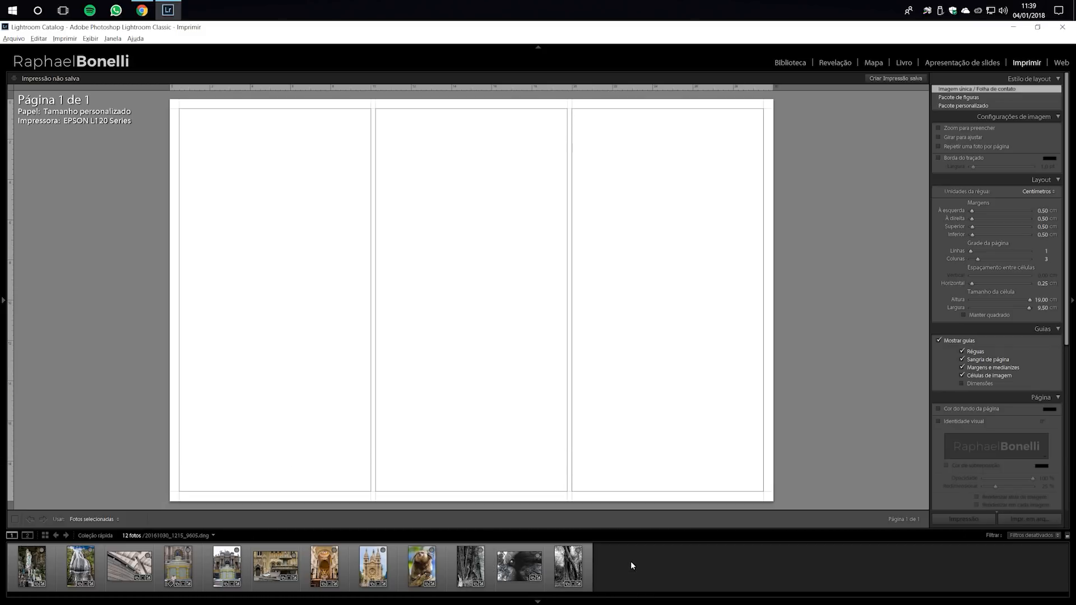
Move the last tree photo ahead of the landscape-format one in the filmstrip and select all three black-and-white tree photos.
{"action": "left_click_drag", "start_coordinate": [559, 566], "coordinate": [512, 570]}
{"action": "left_click", "coordinate": [568, 566], "text": "shift"}
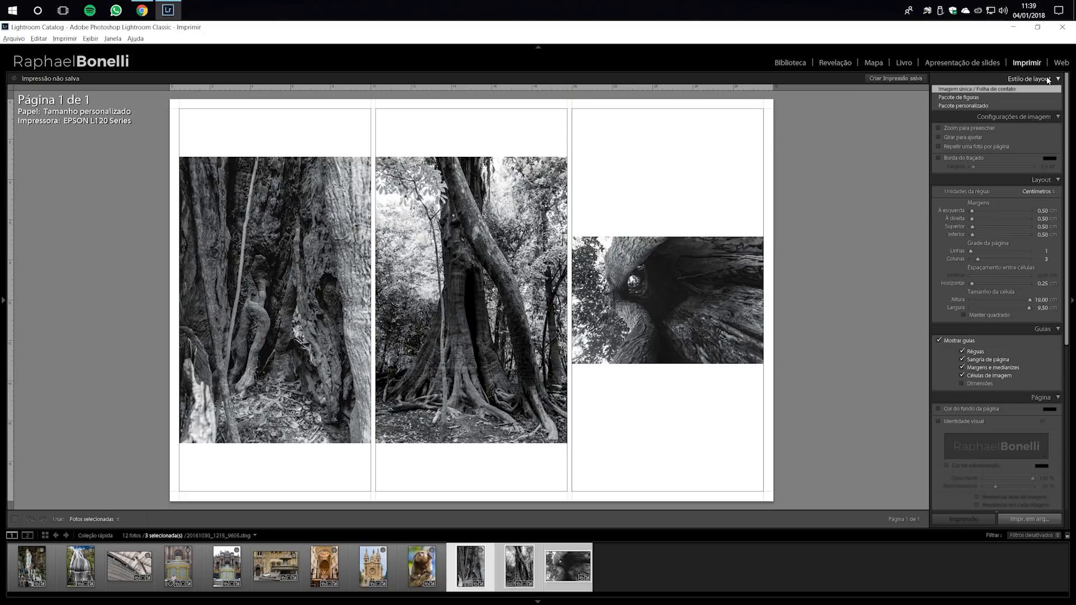
Turn on zoom to fill for the cells and reposition the tree photos within their frames.
{"action": "left_click", "coordinate": [939, 129]}
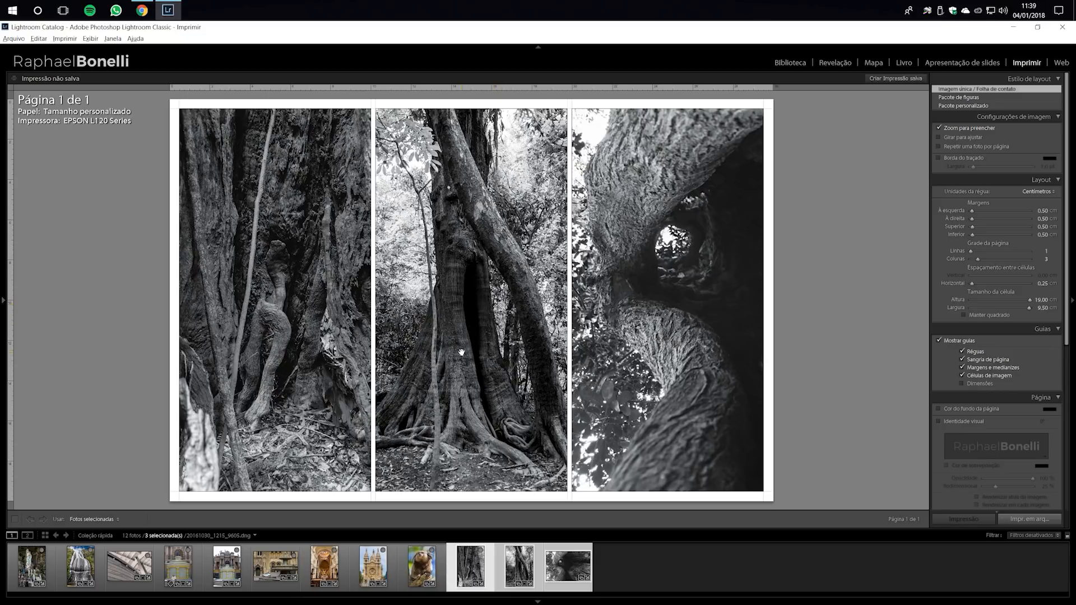
{"action": "left_click_drag", "start_coordinate": [461, 352], "coordinate": [464, 379]}
{"action": "left_click_drag", "start_coordinate": [656, 364], "coordinate": [656, 365]}
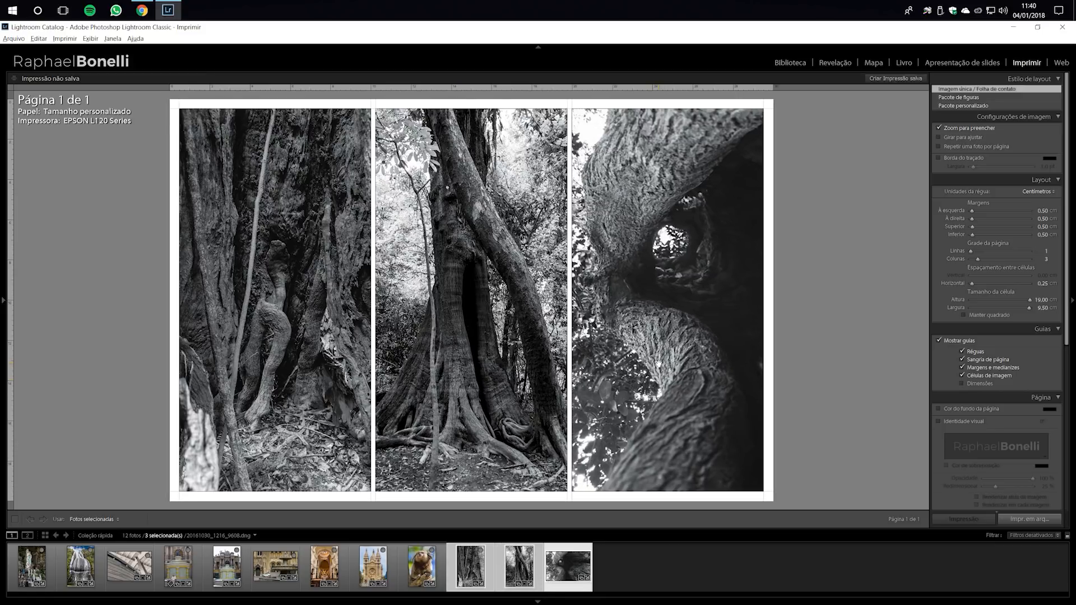
{"action": "left_click_drag", "start_coordinate": [284, 351], "coordinate": [291, 351]}
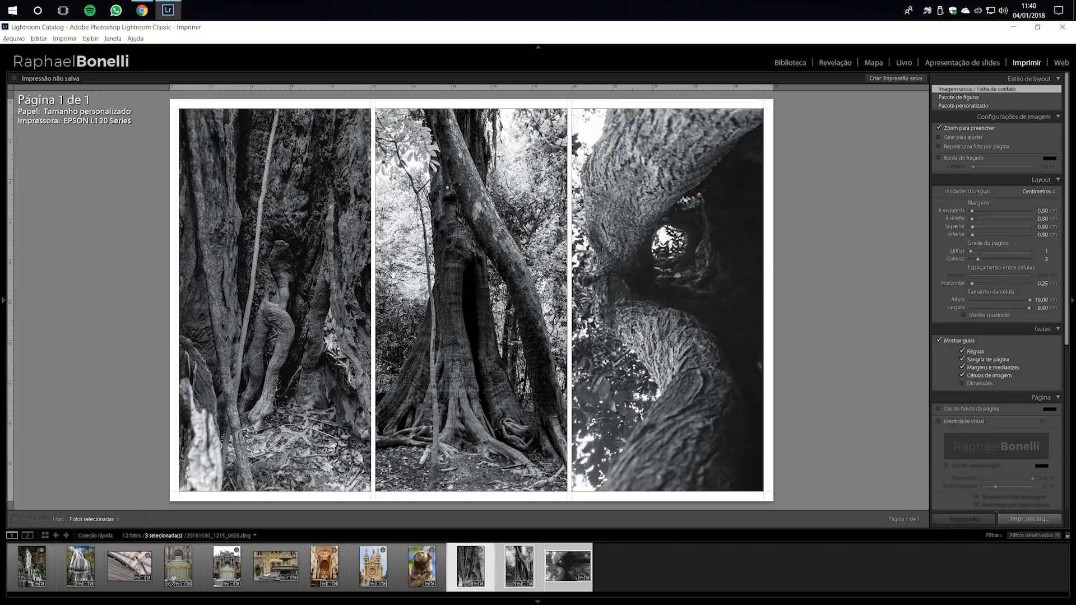
{"action": "left_click_drag", "start_coordinate": [671, 264], "coordinate": [677, 277]}
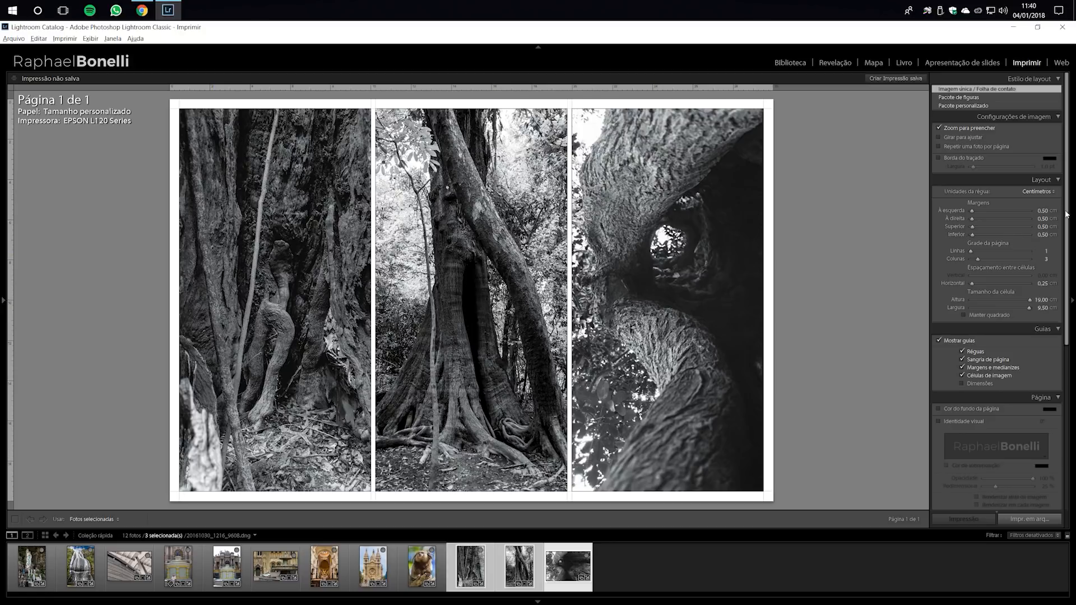
Export the three-photo layout as a JPEG named Triptico to the desktop (Área de Trabalho).
{"action": "left_click_drag", "start_coordinate": [1067, 213], "coordinate": [1067, 375]}
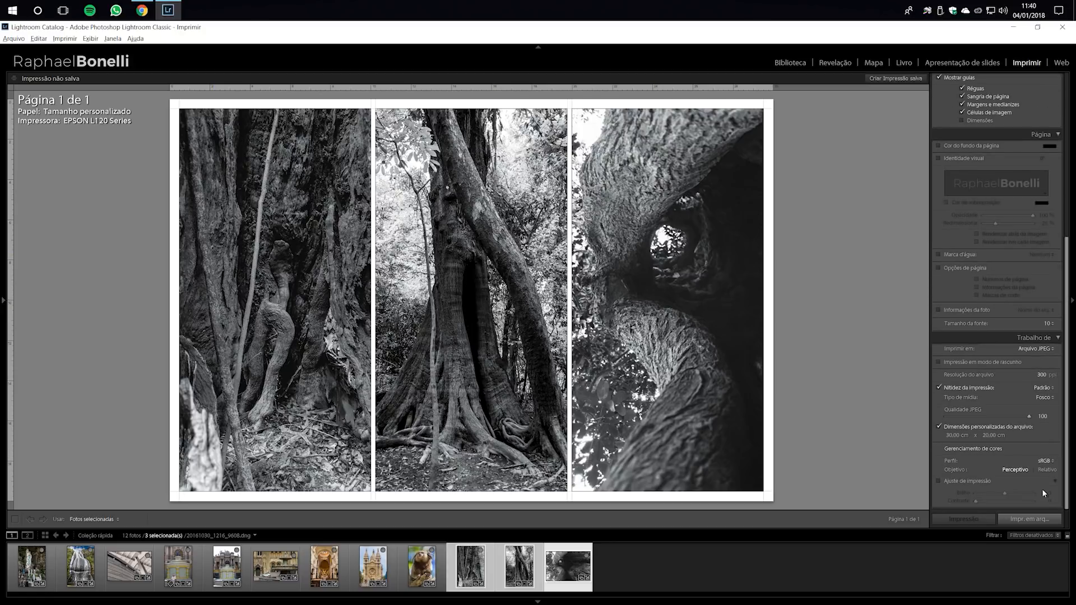
{"action": "scroll", "coordinate": [1044, 493], "scroll_direction": "up", "scroll_amount": 5}
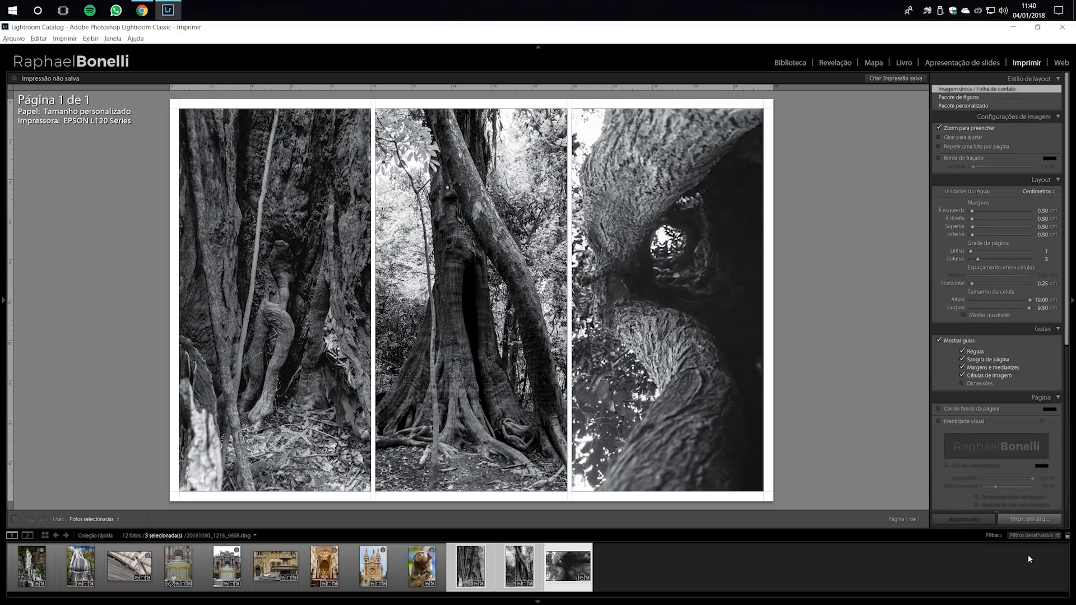
{"action": "left_click", "coordinate": [1032, 523]}
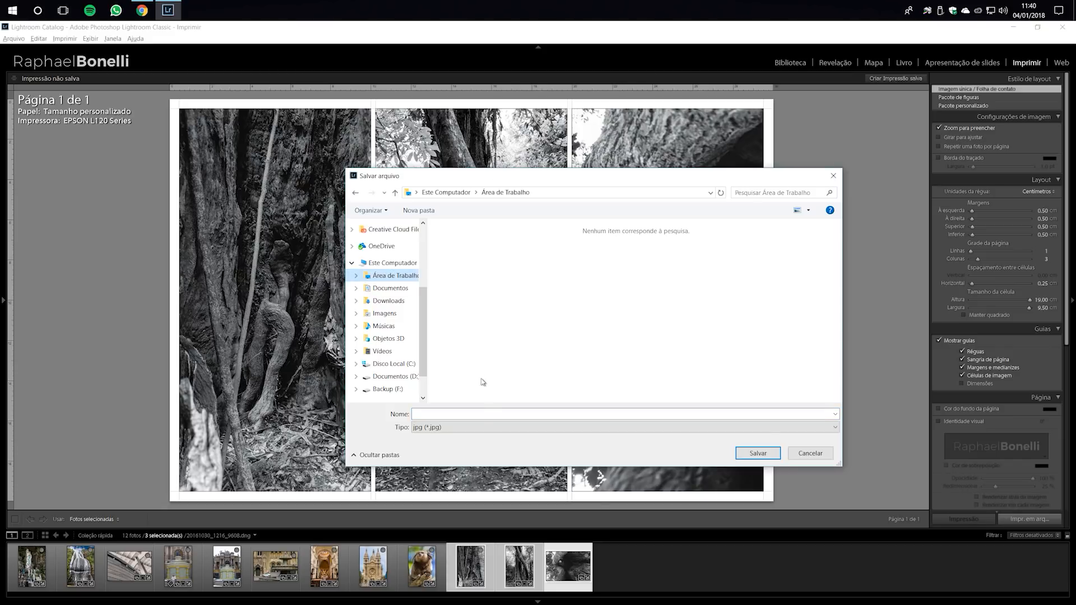
{"action": "left_click", "coordinate": [481, 415]}
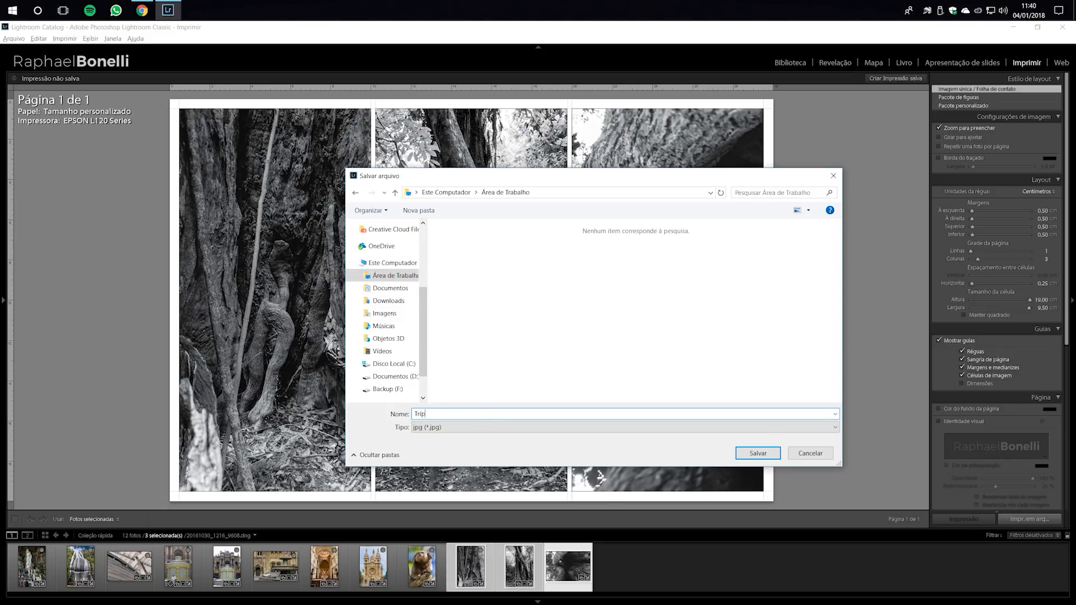
{"action": "type", "text": "Triptico"}
{"action": "key", "text": "Return"}
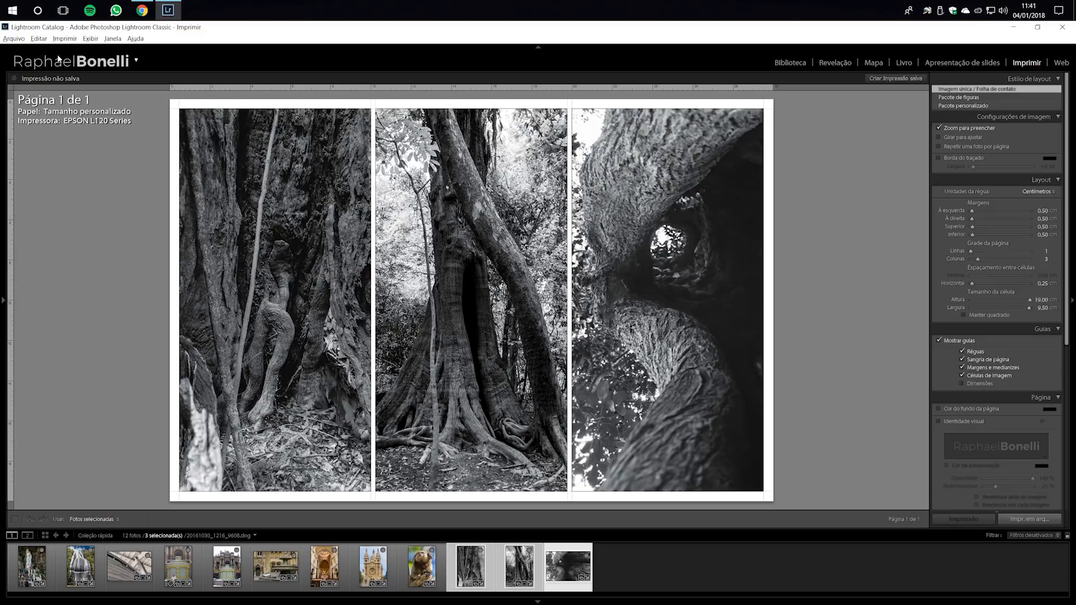
Open the exported Tripitico.jpg from the desktop to check the result, and return to Lightroom.
{"action": "key", "text": "super+d"}
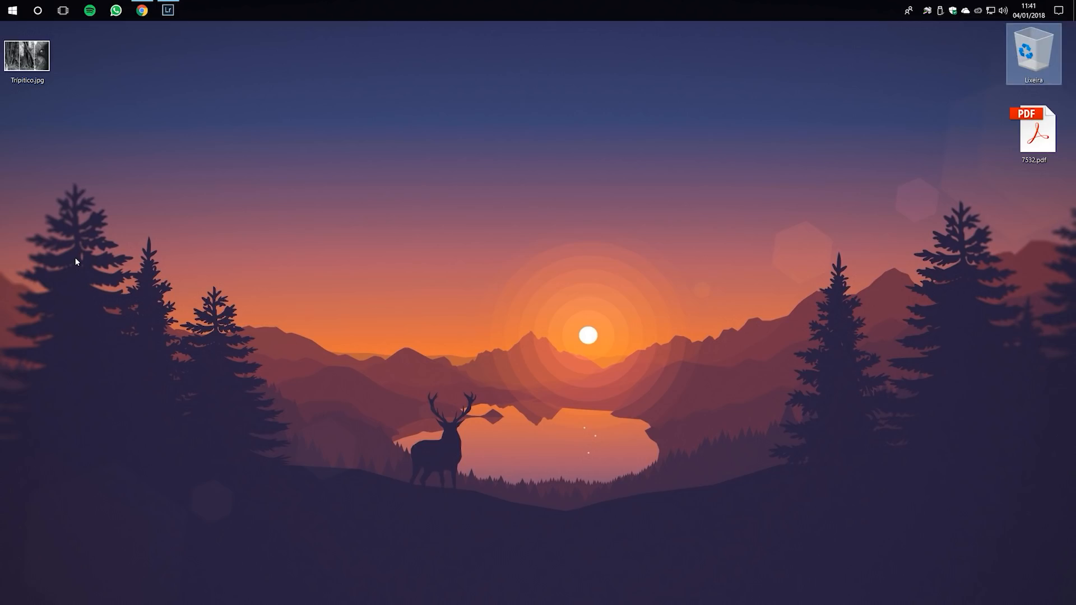
{"action": "double_click", "coordinate": [6, 68]}
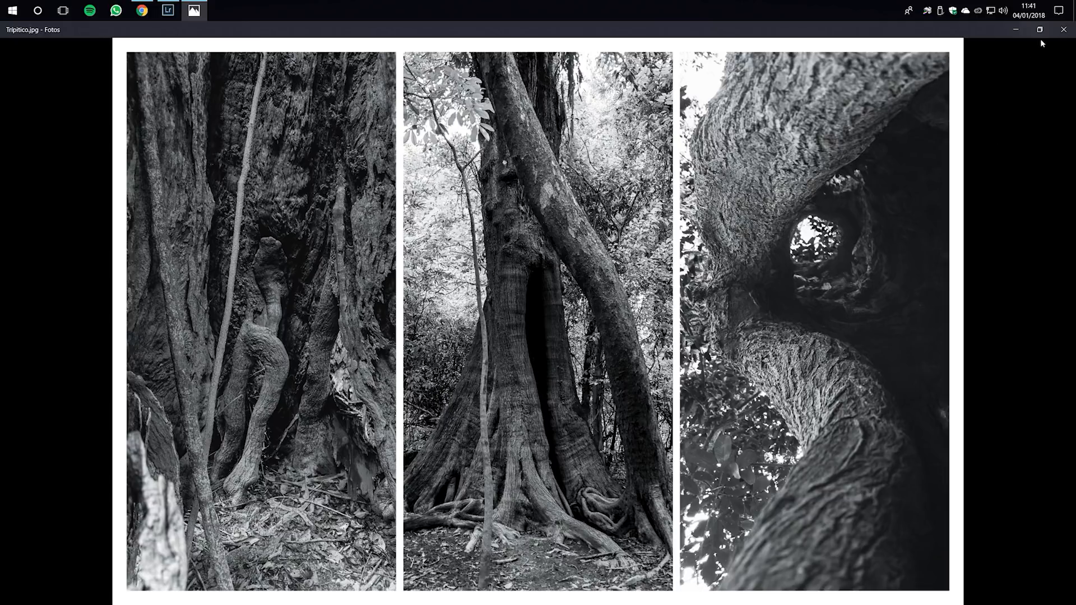
{"action": "left_click", "coordinate": [1061, 32]}
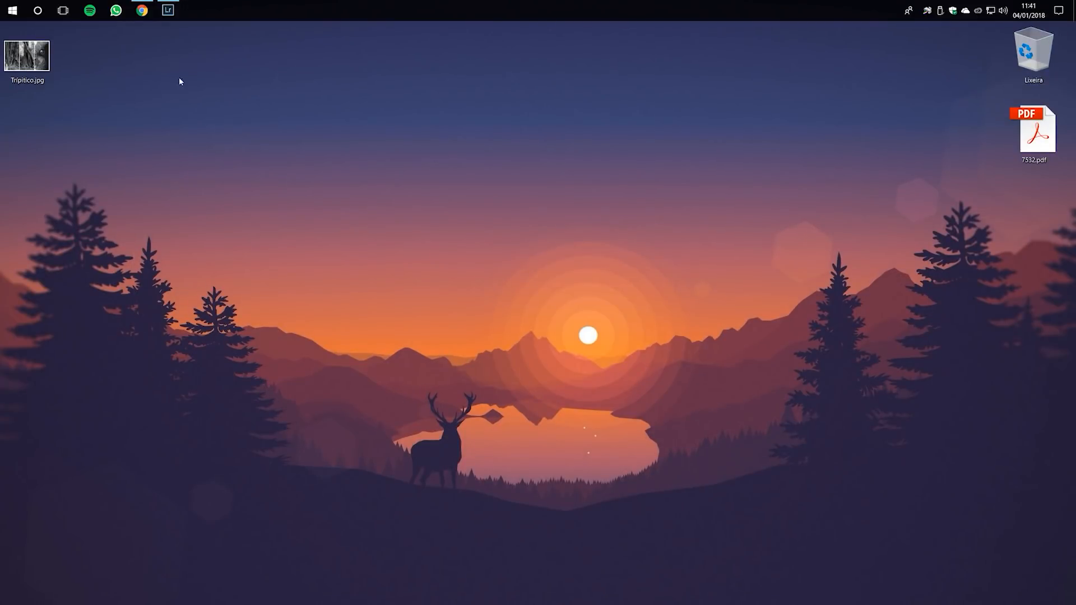
{"action": "left_click", "coordinate": [168, 11]}
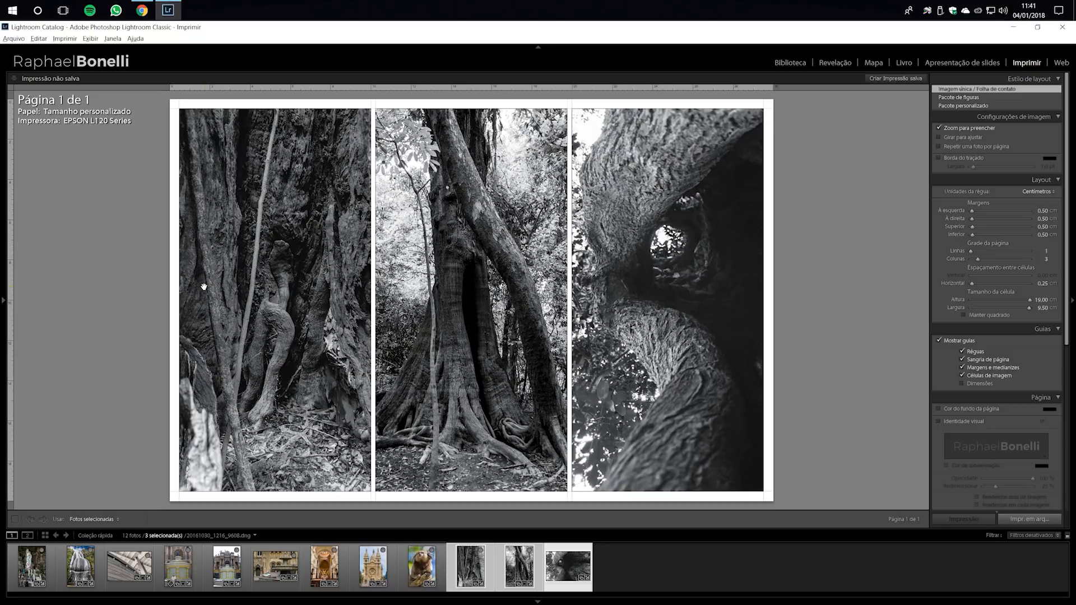
Save the current layout as a print template named Tríptico 30 x 20 in the user templates folder (Modelos do usuário).
{"action": "left_click", "coordinate": [3, 286]}
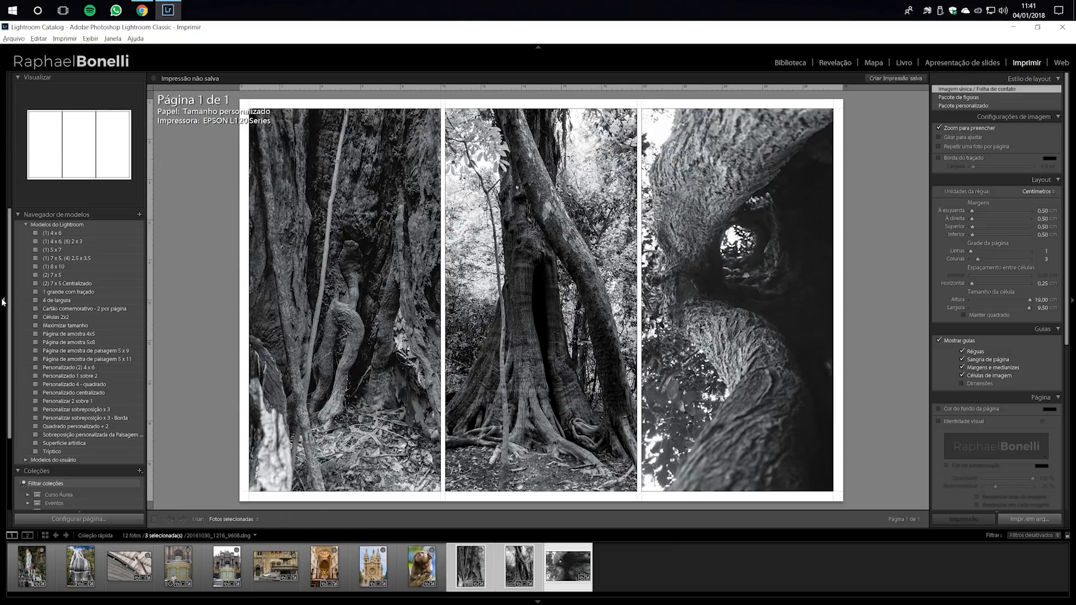
{"action": "left_click", "coordinate": [28, 224]}
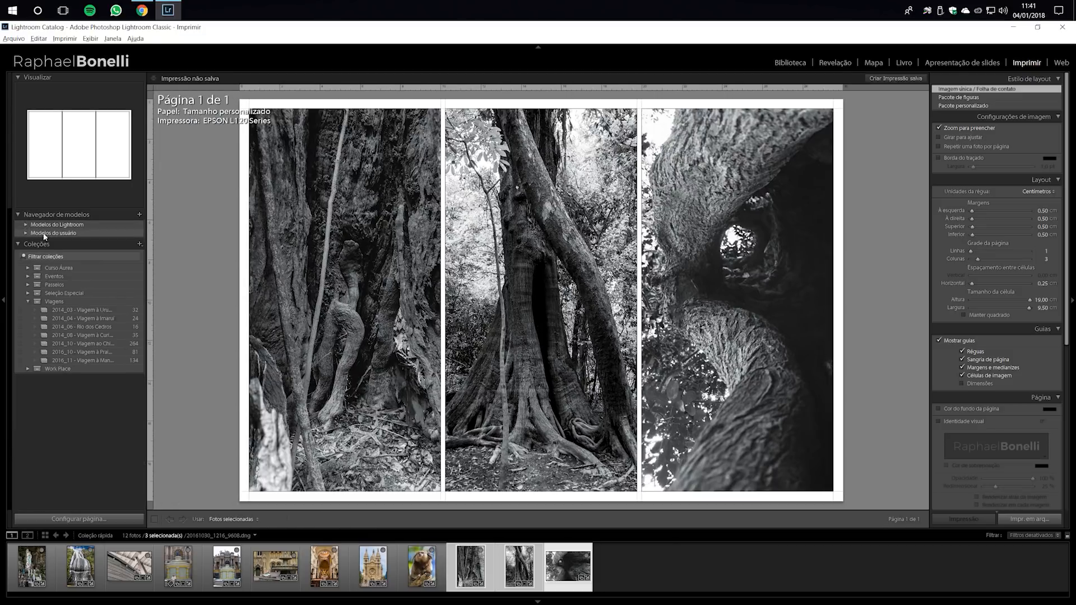
{"action": "left_click", "coordinate": [140, 215]}
{"action": "type", "text": "Tríptico 30 x 20"}
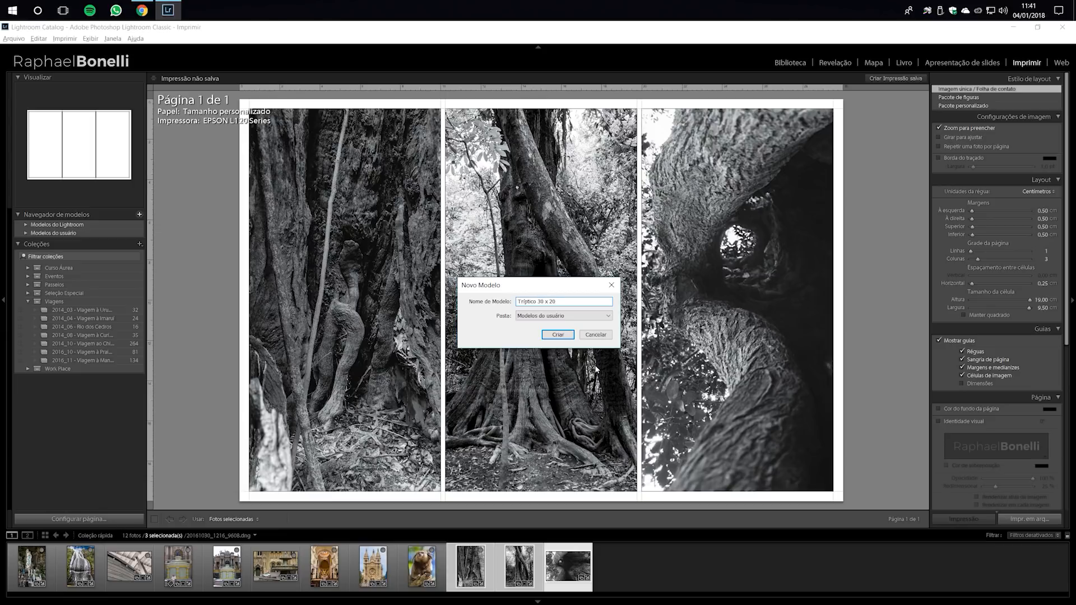
{"action": "left_click", "coordinate": [557, 335]}
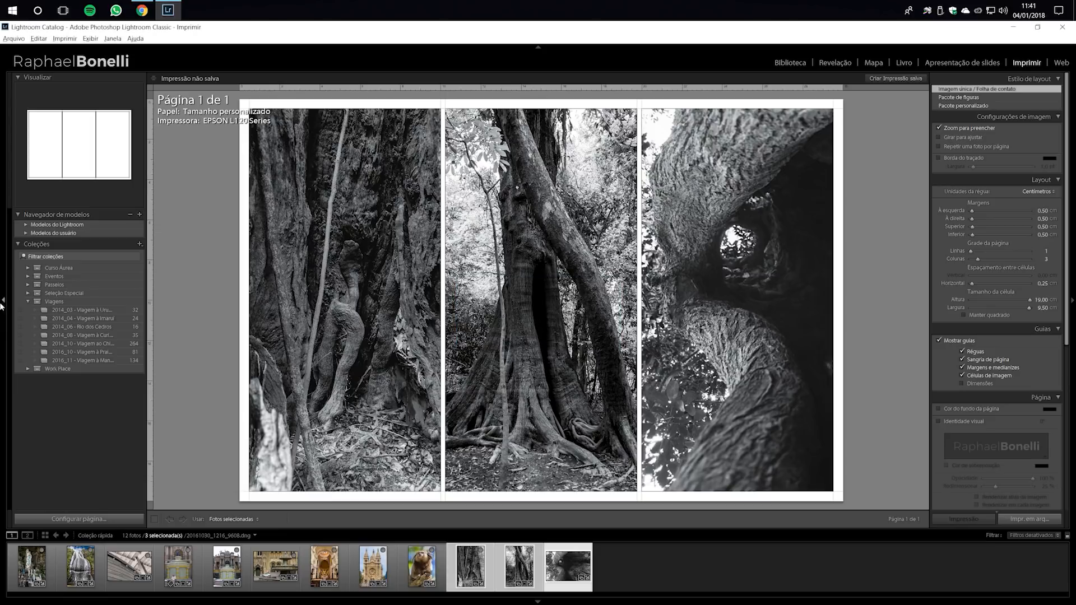
{"action": "left_click", "coordinate": [26, 233]}
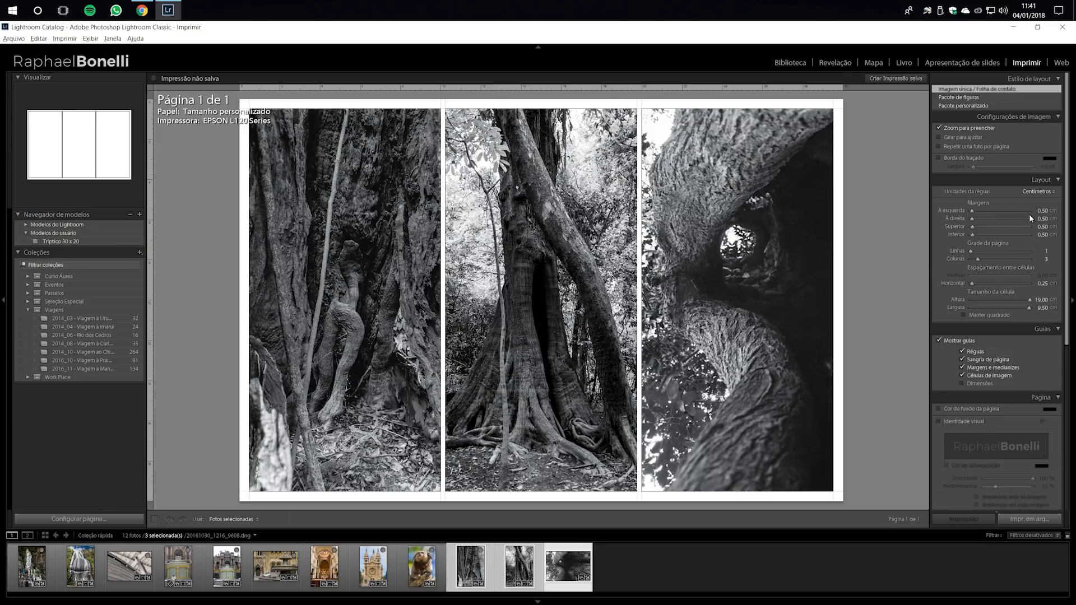
Try altering the page grid, margins and cell size, and restore the layout with the Tríptico 30 x 20 template.
{"action": "left_click_drag", "start_coordinate": [979, 259], "coordinate": [986, 219]}
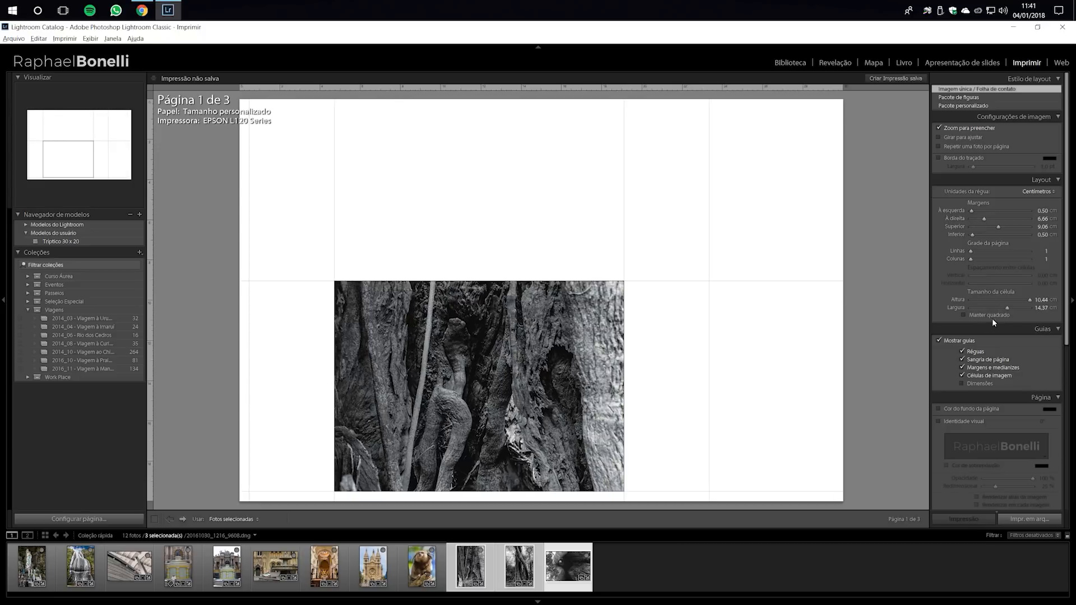
{"action": "left_click_drag", "start_coordinate": [1030, 301], "coordinate": [987, 299]}
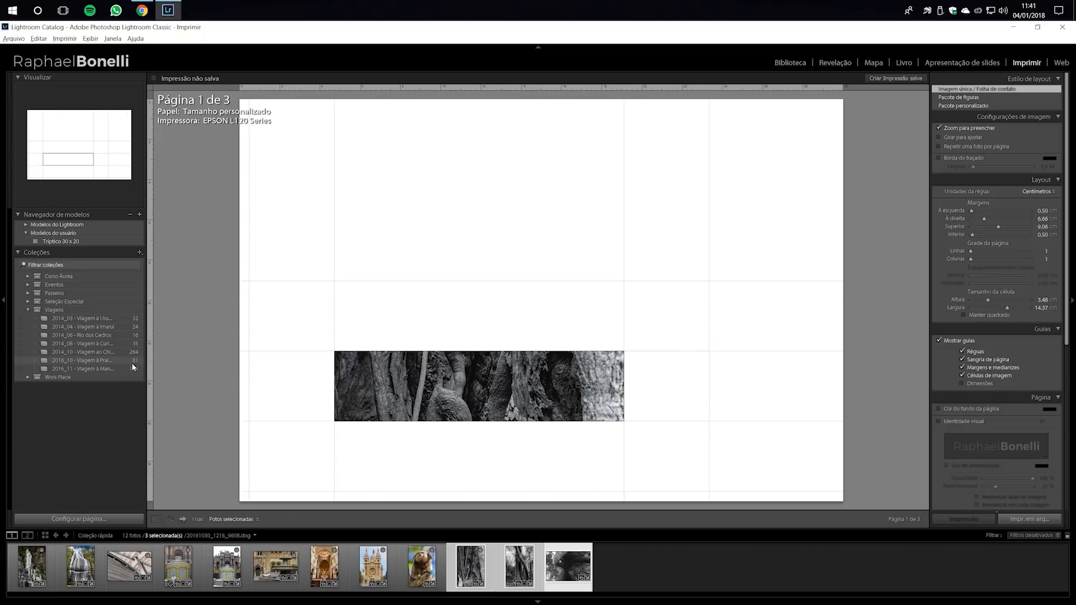
{"action": "left_click", "coordinate": [49, 242]}
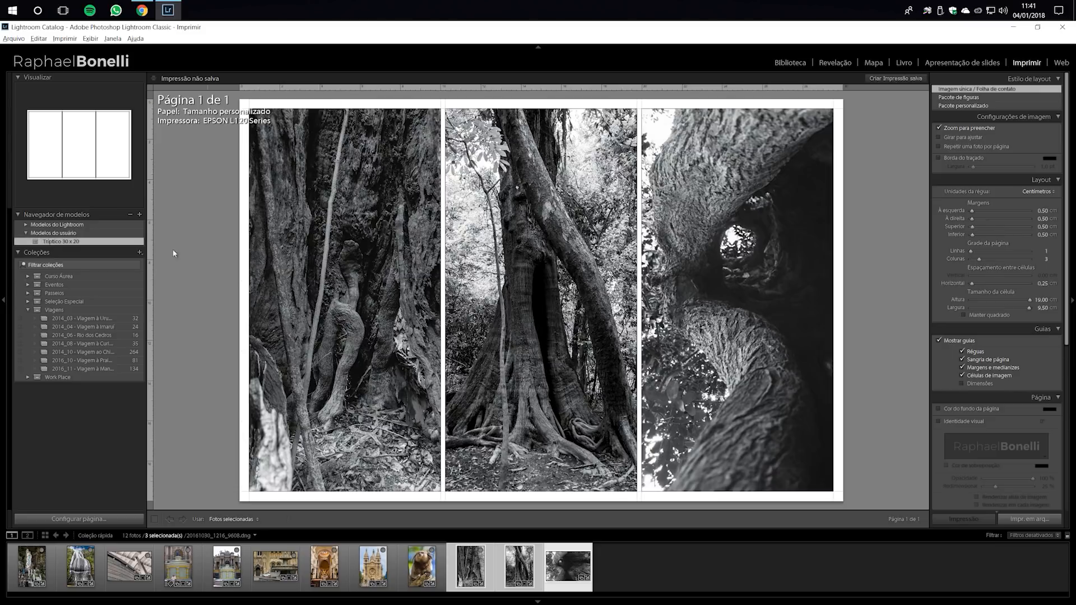
{"action": "left_click", "coordinate": [4, 305]}
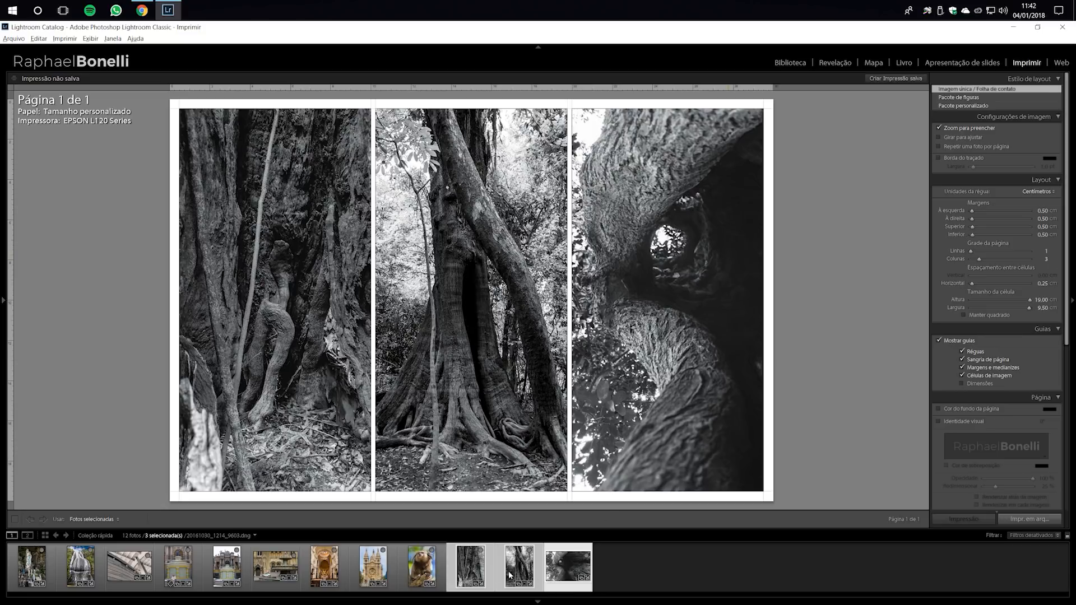
Clear the tree photo selection, try both fountain photos in the first cell, and shift the wider one within its frame.
{"action": "left_click", "coordinate": [644, 572]}
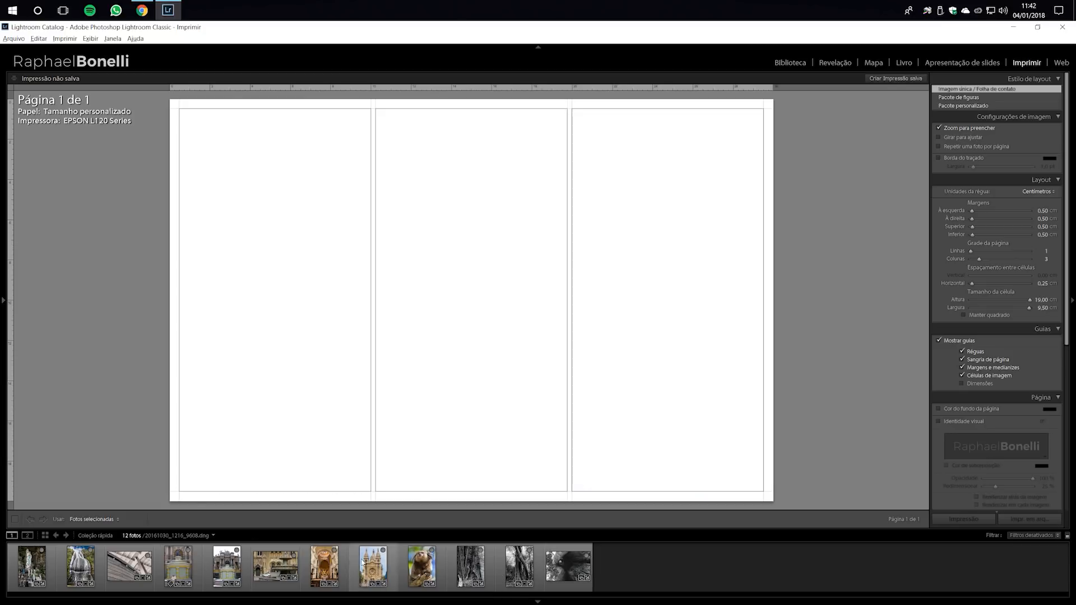
{"action": "left_click", "coordinate": [186, 570]}
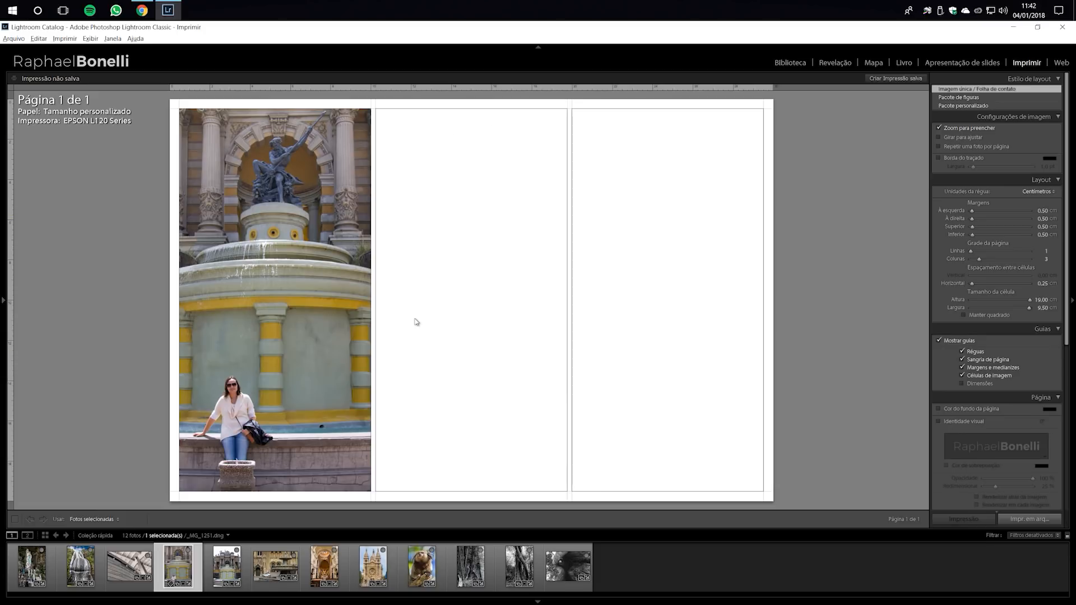
{"action": "left_click", "coordinate": [213, 571]}
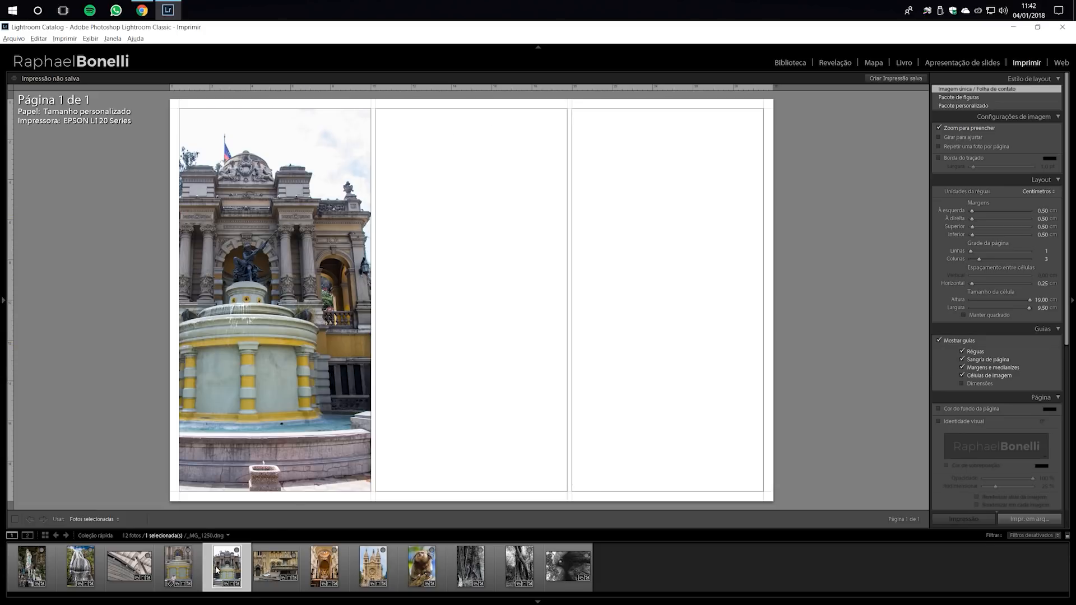
{"action": "left_click_drag", "start_coordinate": [296, 280], "coordinate": [438, 324]}
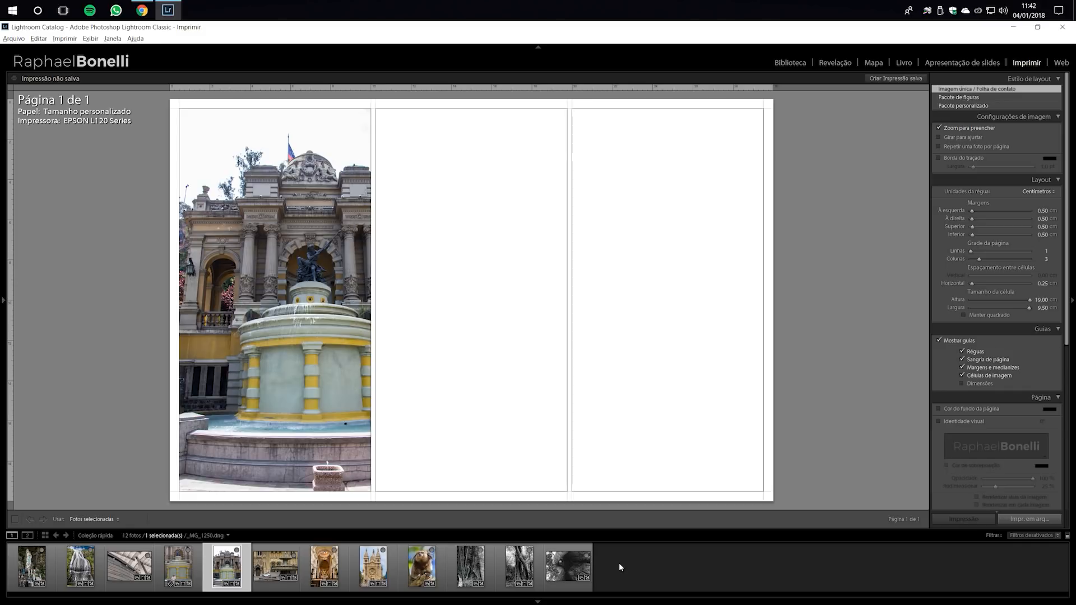
Create a virtual copy of the wide fountain photo and move it directly before the fountain close-up in the filmstrip.
{"action": "left_click", "coordinate": [178, 568]}
{"action": "left_click", "coordinate": [226, 567]}
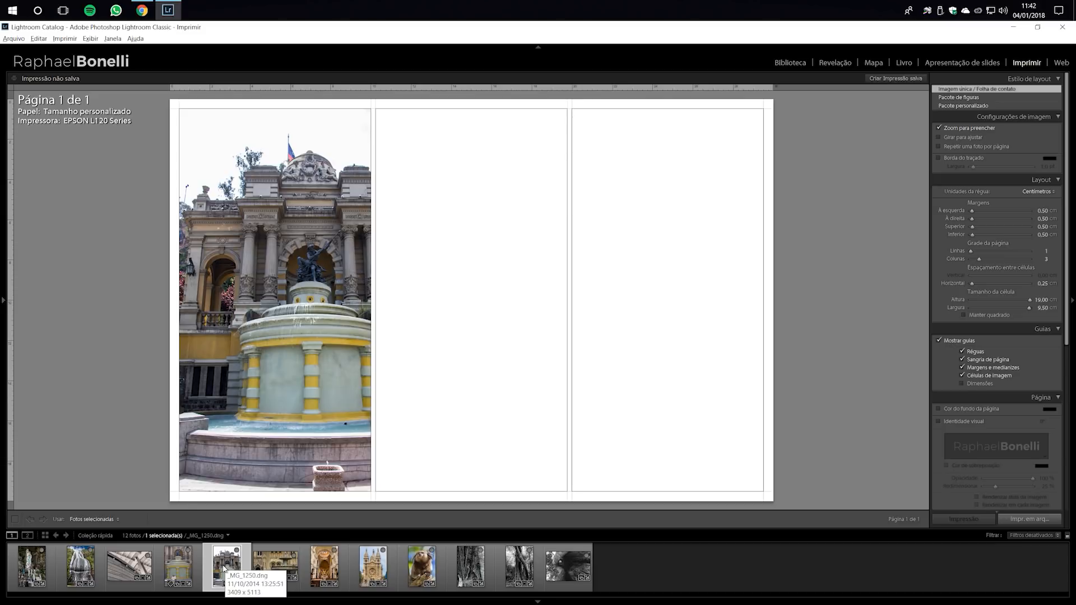
{"action": "right_click", "coordinate": [225, 567]}
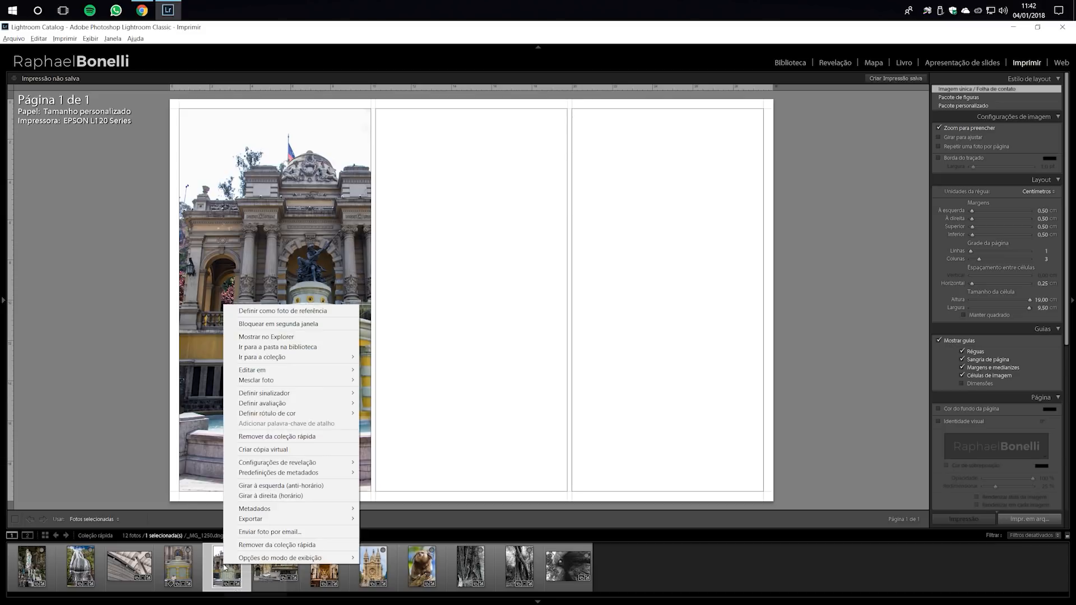
{"action": "left_click", "coordinate": [275, 449]}
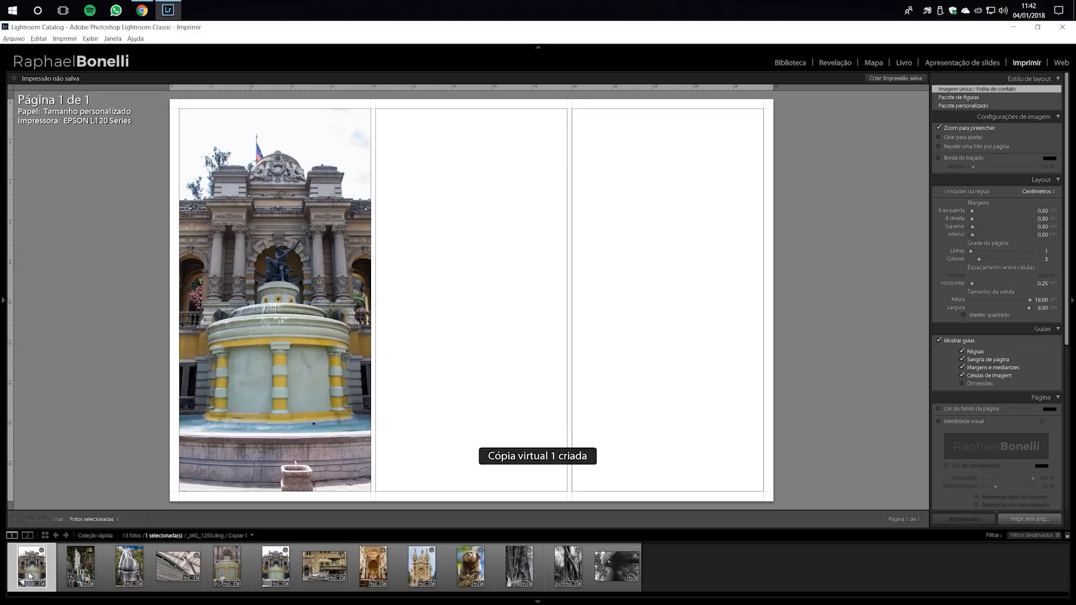
{"action": "left_click_drag", "start_coordinate": [34, 568], "coordinate": [203, 569]}
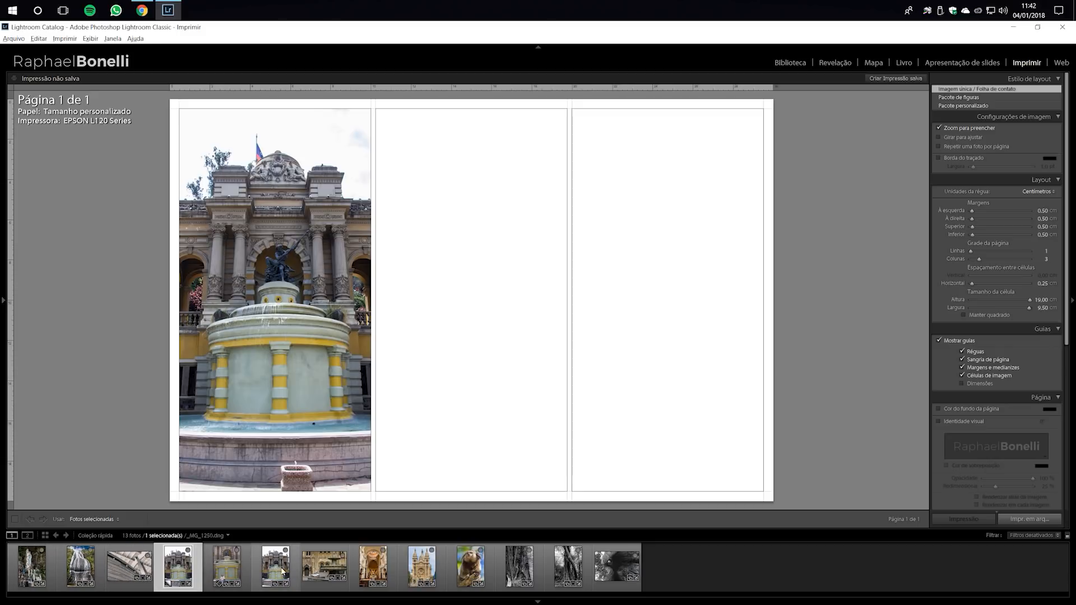
Select the virtual copy, close-up and original fountain photo for the three cells, and shift the outer two to show opposite sides of the building.
{"action": "left_click", "coordinate": [227, 569], "text": "ctrl"}
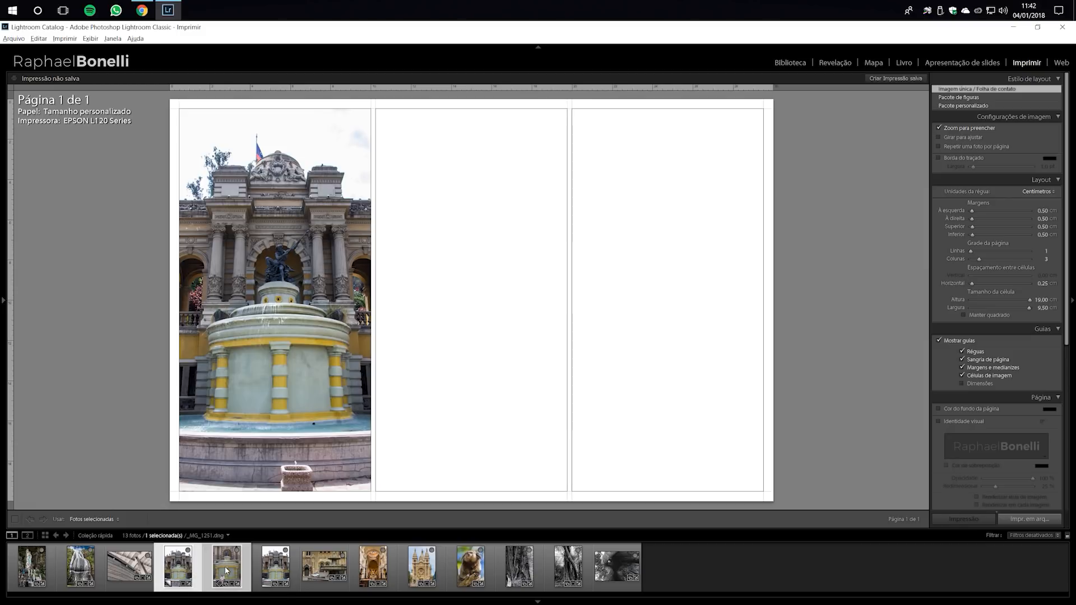
{"action": "left_click", "coordinate": [274, 567], "text": "ctrl"}
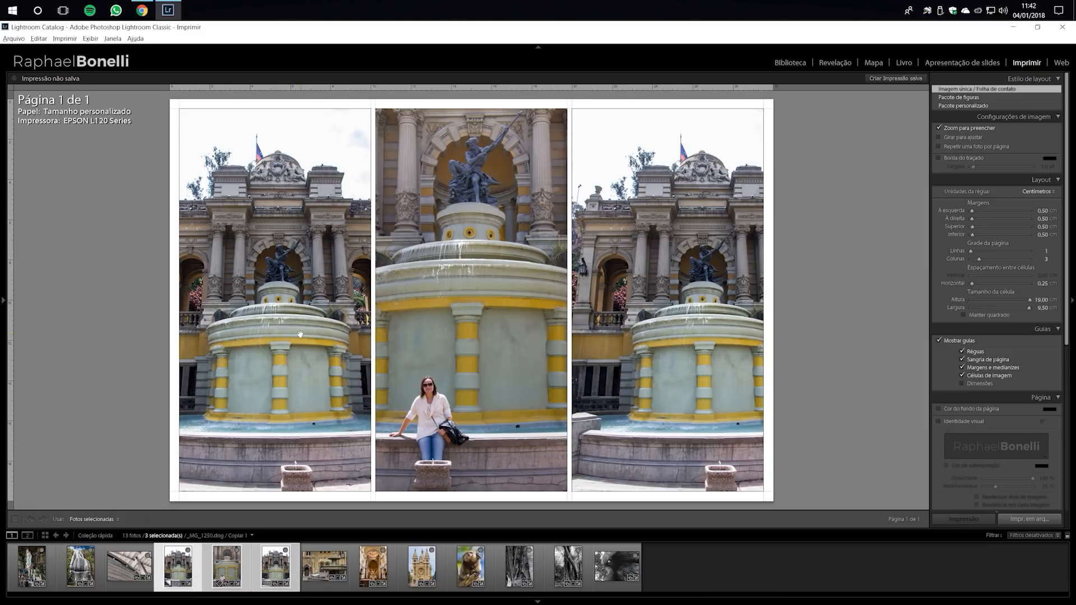
{"action": "left_click_drag", "start_coordinate": [348, 330], "coordinate": [380, 331]}
{"action": "left_click_drag", "start_coordinate": [655, 333], "coordinate": [463, 317]}
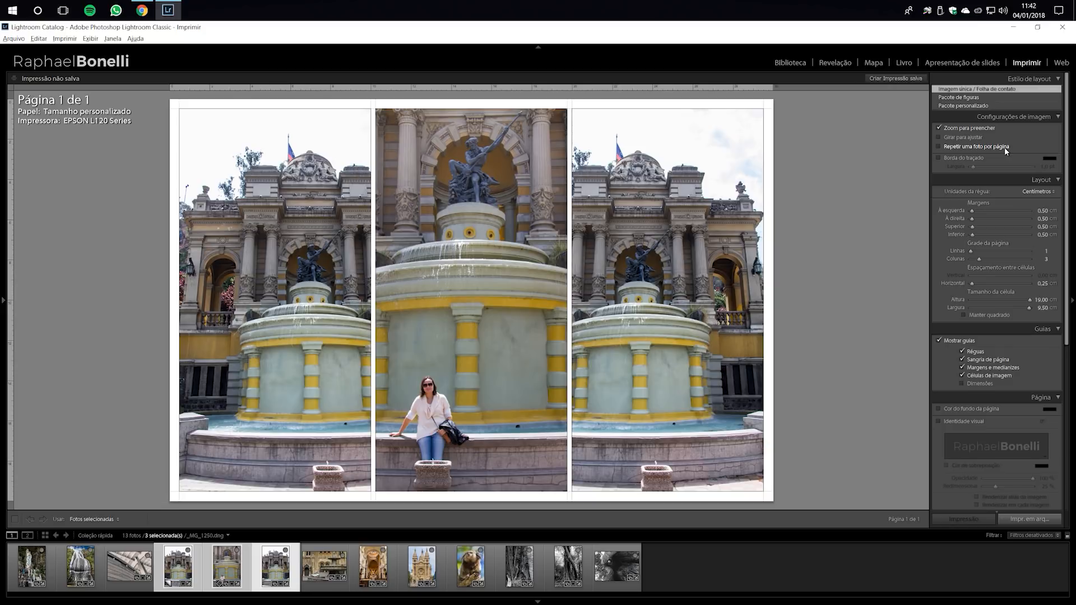
{"action": "mouse_move", "coordinate": [659, 317]}
{"action": "left_mouse_down"}
{"action": "mouse_move", "coordinate": [668, 308]}
{"action": "mouse_move", "coordinate": [605, 308]}
{"action": "mouse_move", "coordinate": [695, 315]}
{"action": "mouse_move", "coordinate": [511, 314]}
{"action": "mouse_move", "coordinate": [660, 316]}
{"action": "left_mouse_up"}
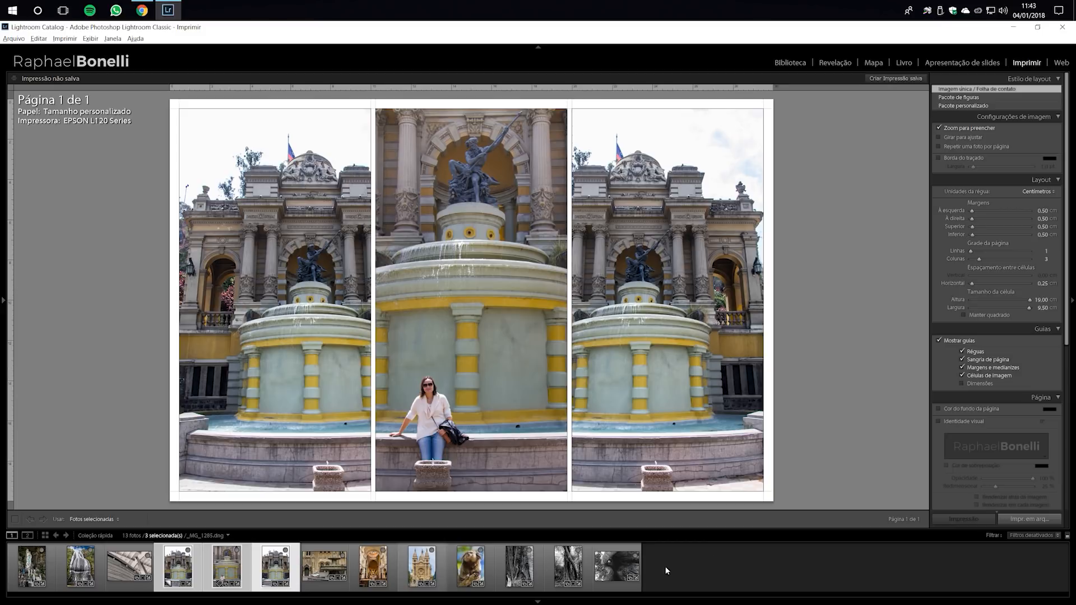
Turn on the page background colour, set it to light turquoise (R 54, G 100, B 92), and hide the layout guides.
{"action": "left_click_drag", "start_coordinate": [1067, 299], "coordinate": [1071, 399]}
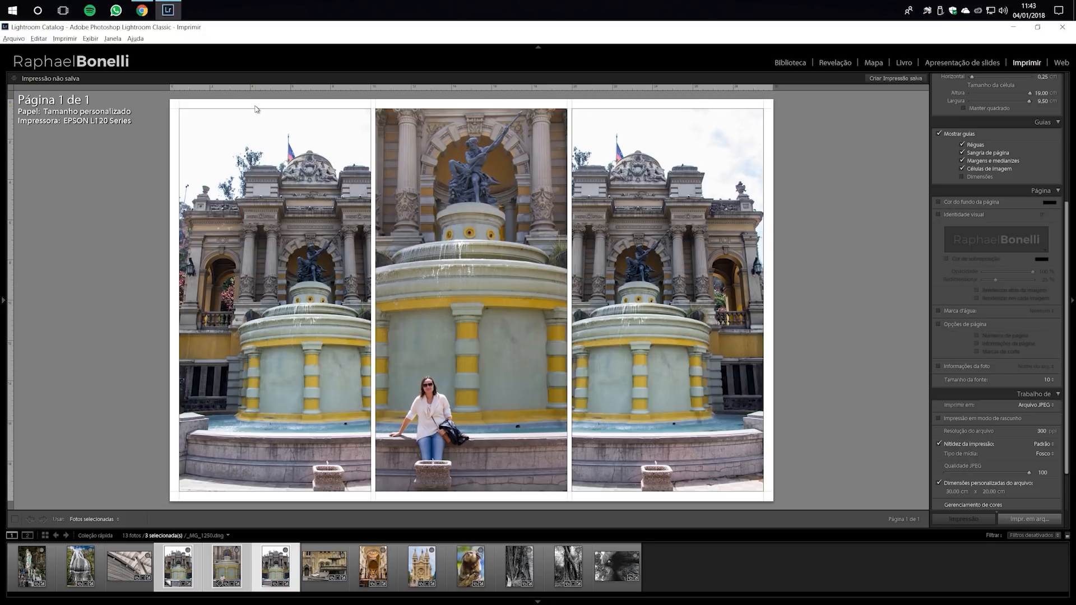
{"action": "left_click", "coordinate": [951, 203]}
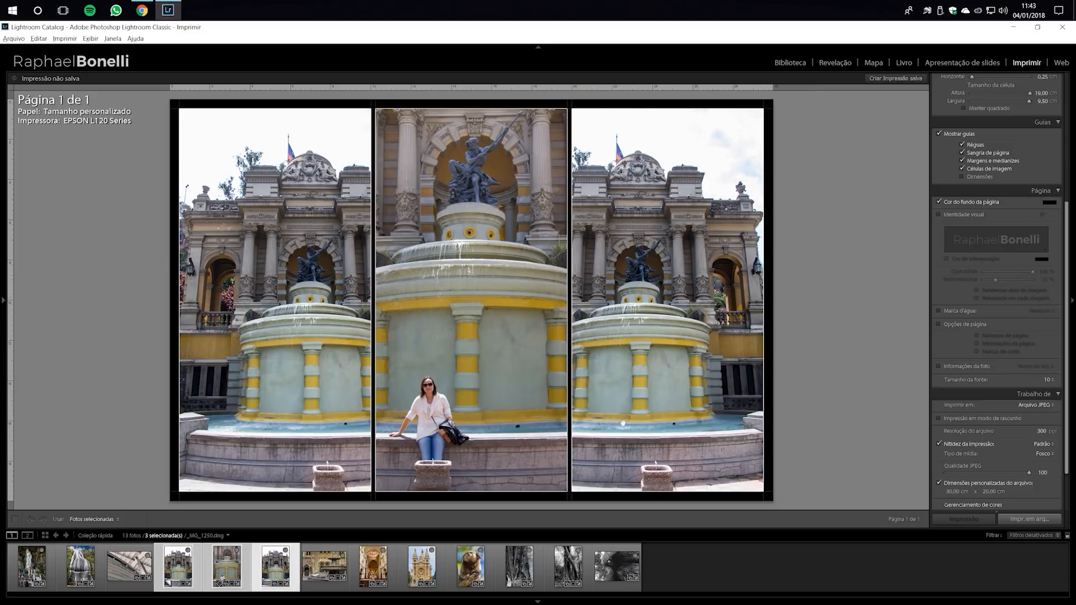
{"action": "left_click", "coordinate": [1049, 203]}
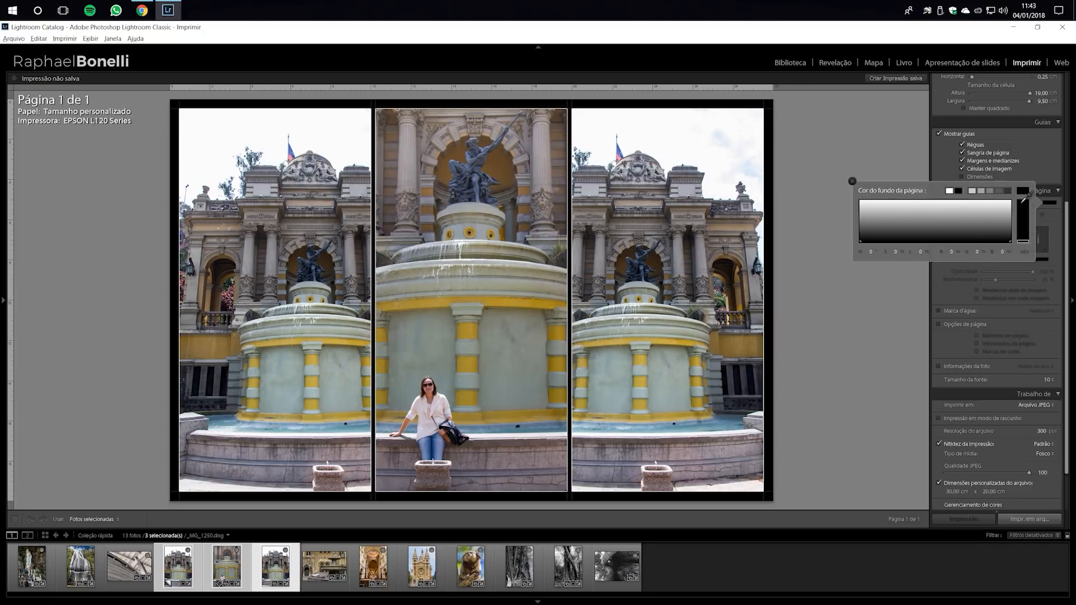
{"action": "left_click_drag", "start_coordinate": [1023, 240], "coordinate": [1028, 191]}
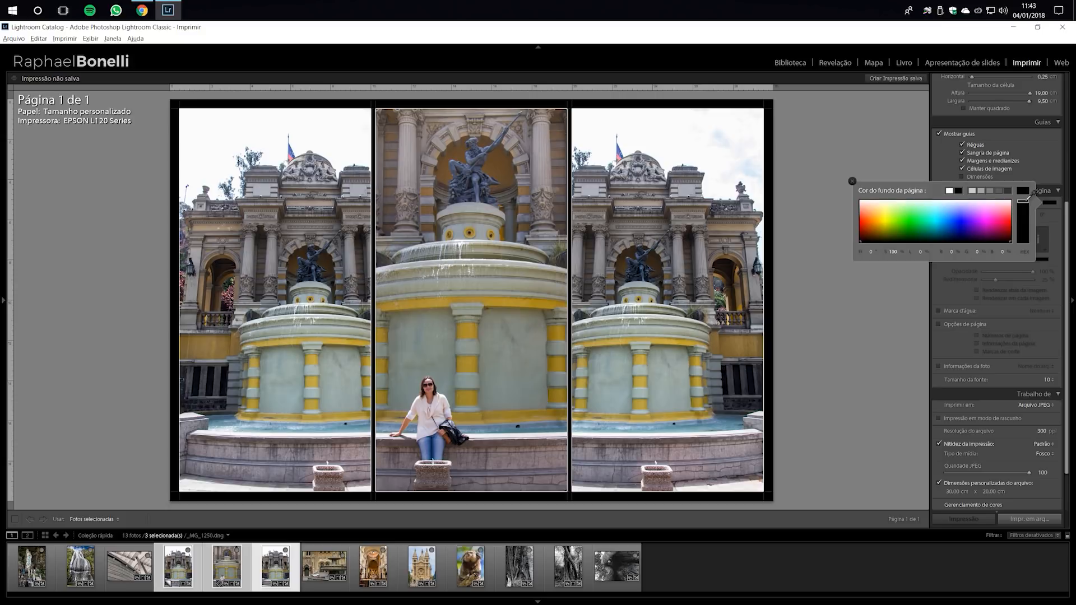
{"action": "left_click_drag", "start_coordinate": [936, 221], "coordinate": [940, 203]}
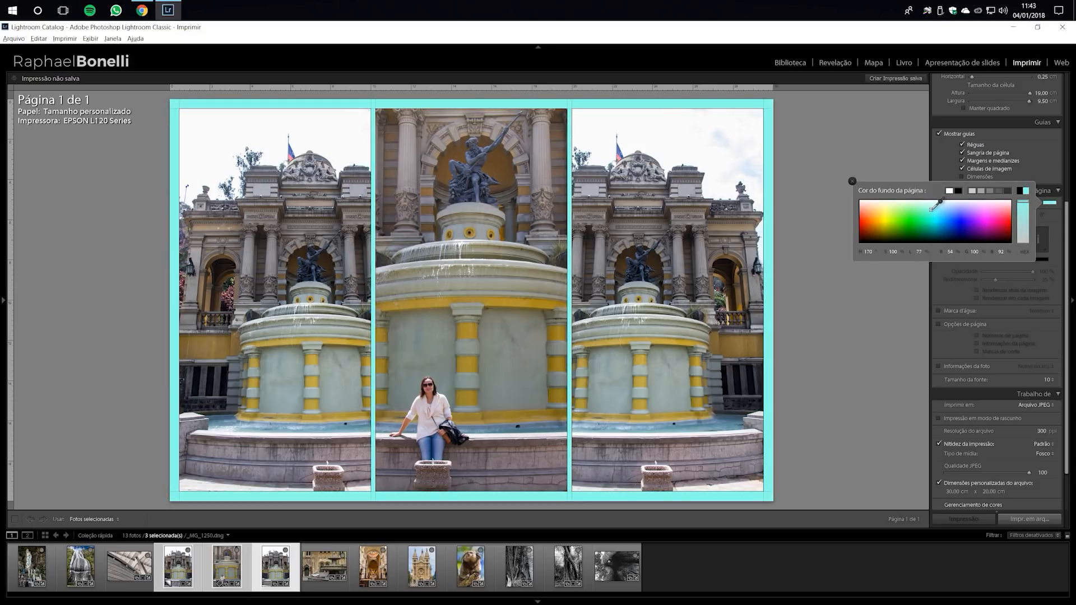
{"action": "left_click", "coordinate": [852, 181]}
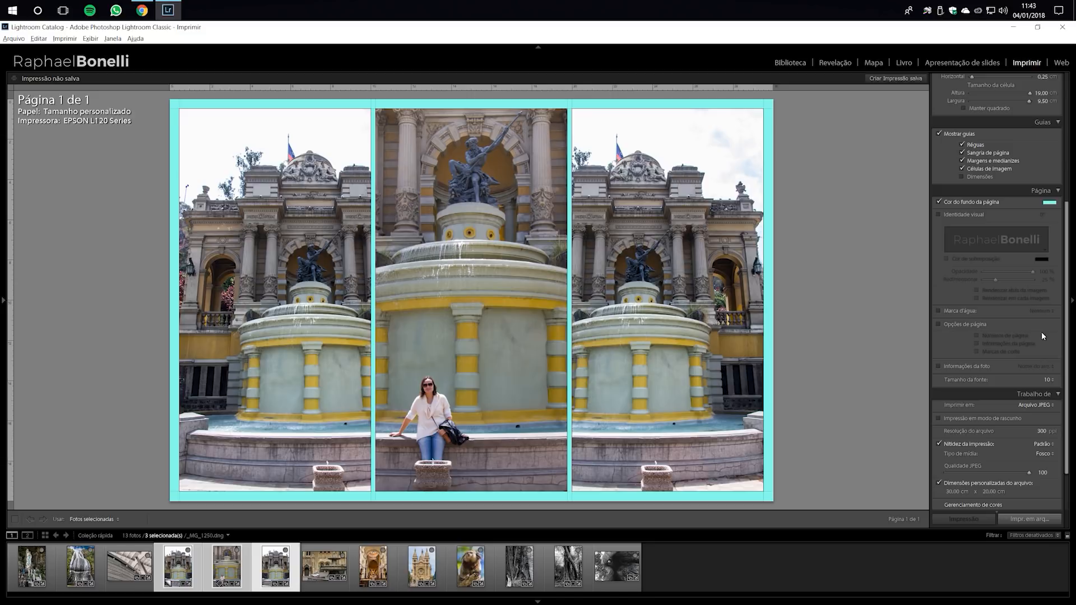
{"action": "scroll", "coordinate": [1064, 331], "scroll_direction": "up", "scroll_amount": 3}
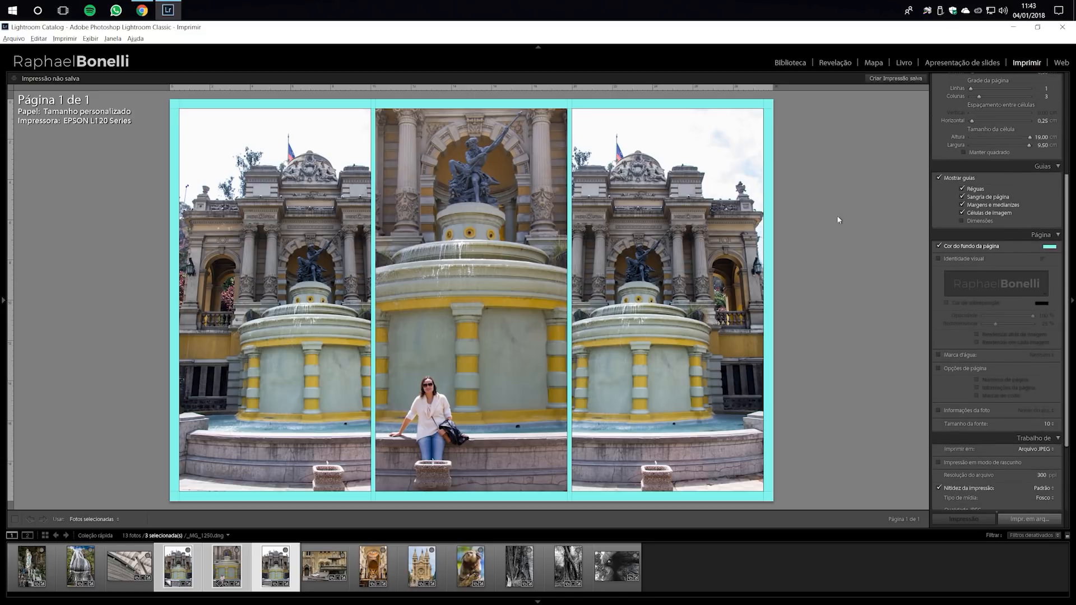
{"action": "left_click", "coordinate": [973, 179]}
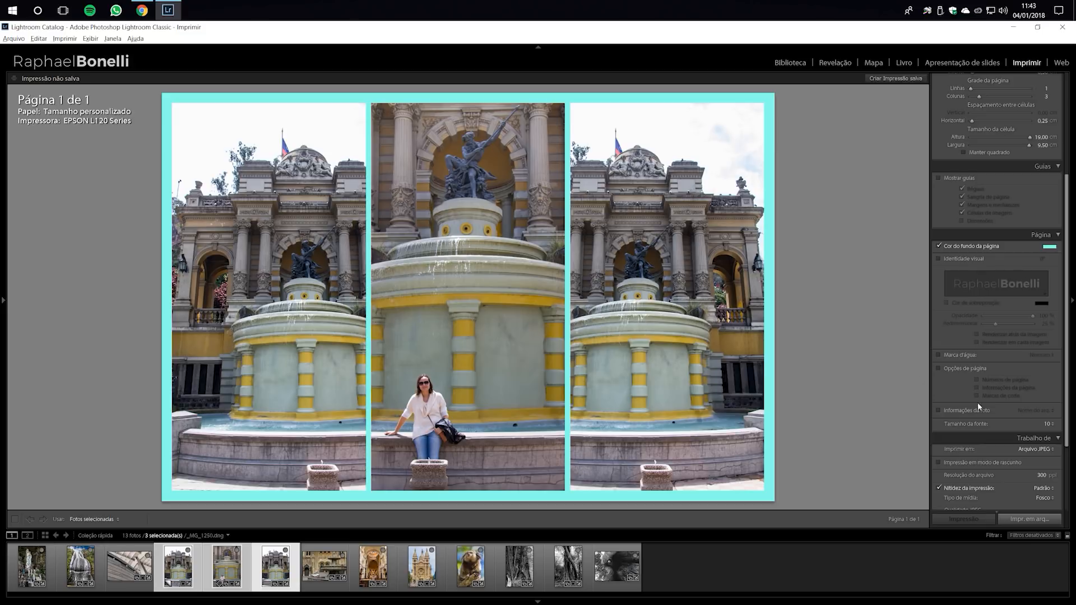
Try a stroke border around the photos with a reduced width, and turn the border off.
{"action": "left_click_drag", "start_coordinate": [1068, 331], "coordinate": [1071, 215]}
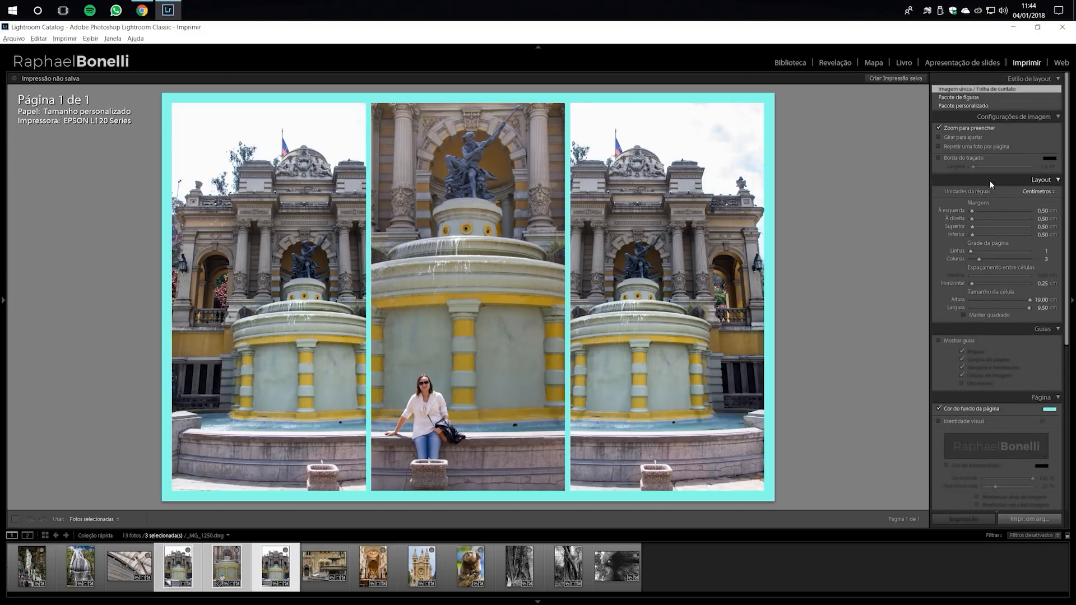
{"action": "left_click", "coordinate": [963, 157]}
{"action": "left_click_drag", "start_coordinate": [973, 167], "coordinate": [949, 167]}
{"action": "left_click", "coordinate": [938, 158]}
Change the page background colour from the preset swatches to black and close the colour picker.
{"action": "left_click_drag", "start_coordinate": [1067, 238], "coordinate": [1066, 343]}
{"action": "left_click", "coordinate": [1051, 237]}
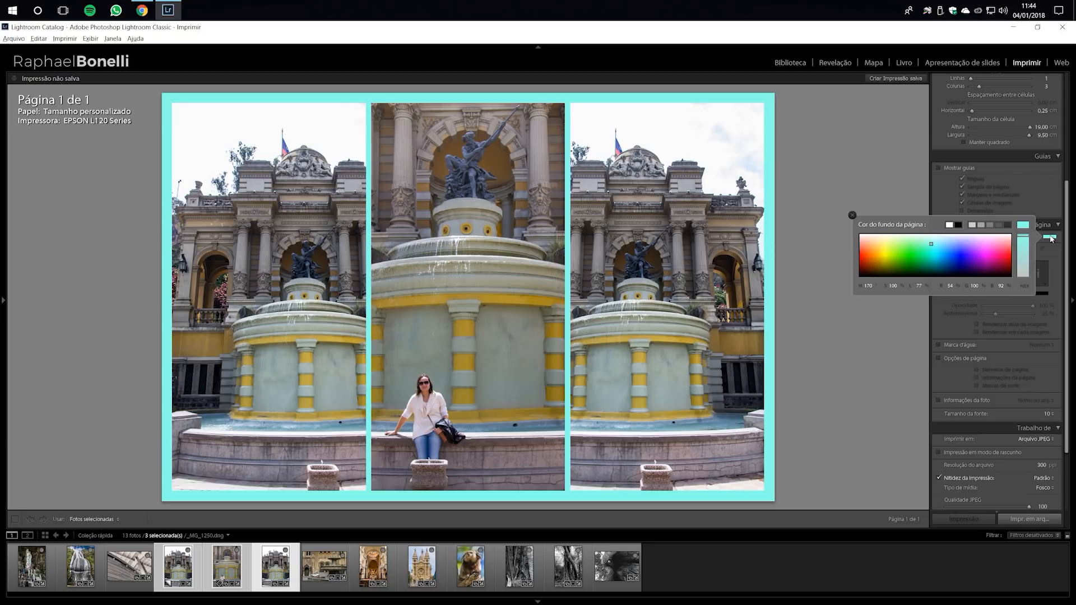
{"action": "left_click", "coordinate": [959, 224]}
{"action": "left_click", "coordinate": [851, 215]}
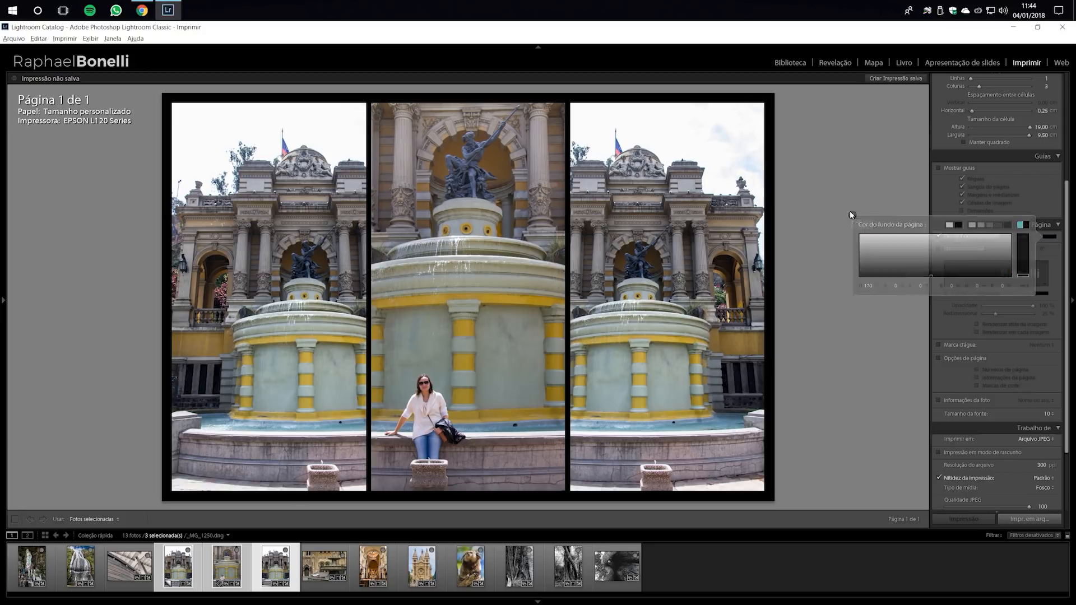
Export the fountain triptych to a JPEG file on the desktop, based on the existing file's name but corrected to "Tríptico 2.jpg".
{"action": "left_click_drag", "start_coordinate": [1068, 328], "coordinate": [1066, 383]}
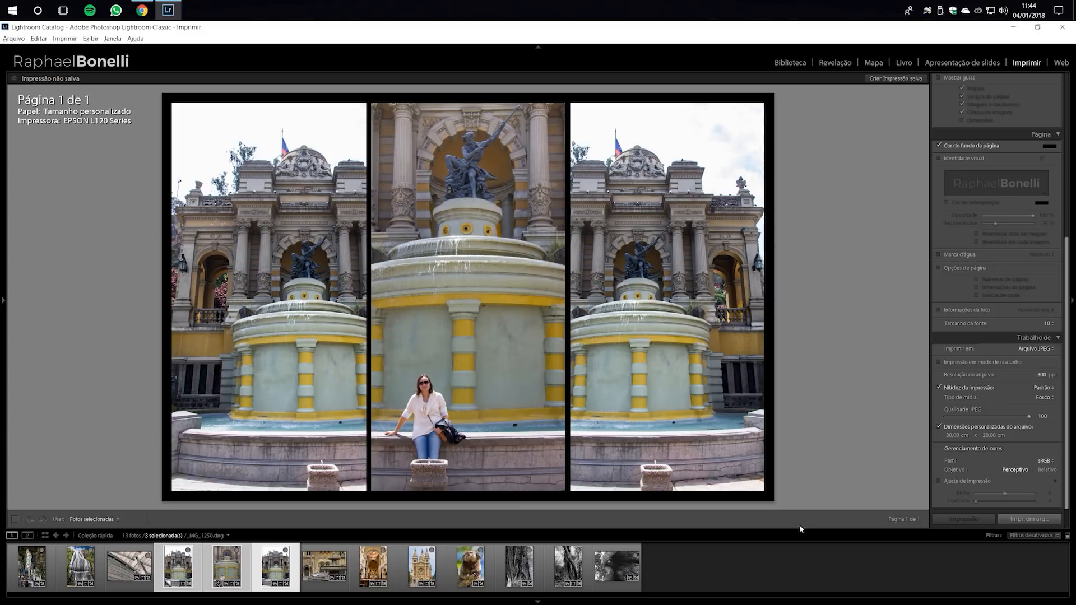
{"action": "left_click", "coordinate": [1037, 520]}
{"action": "left_click", "coordinate": [483, 278]}
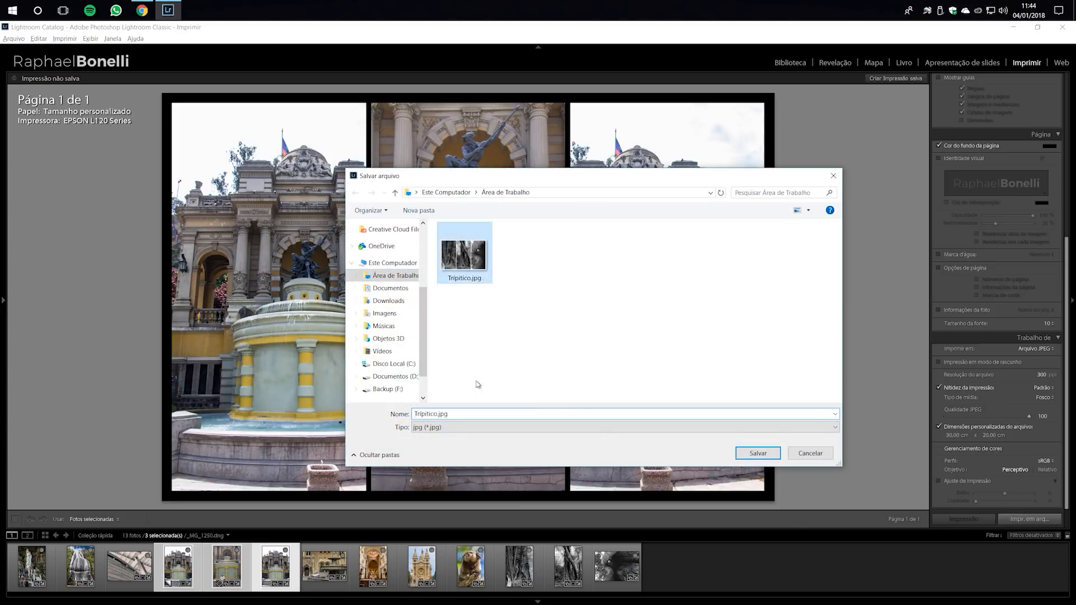
{"action": "left_click", "coordinate": [481, 417]}
{"action": "left_click", "coordinate": [481, 417]}
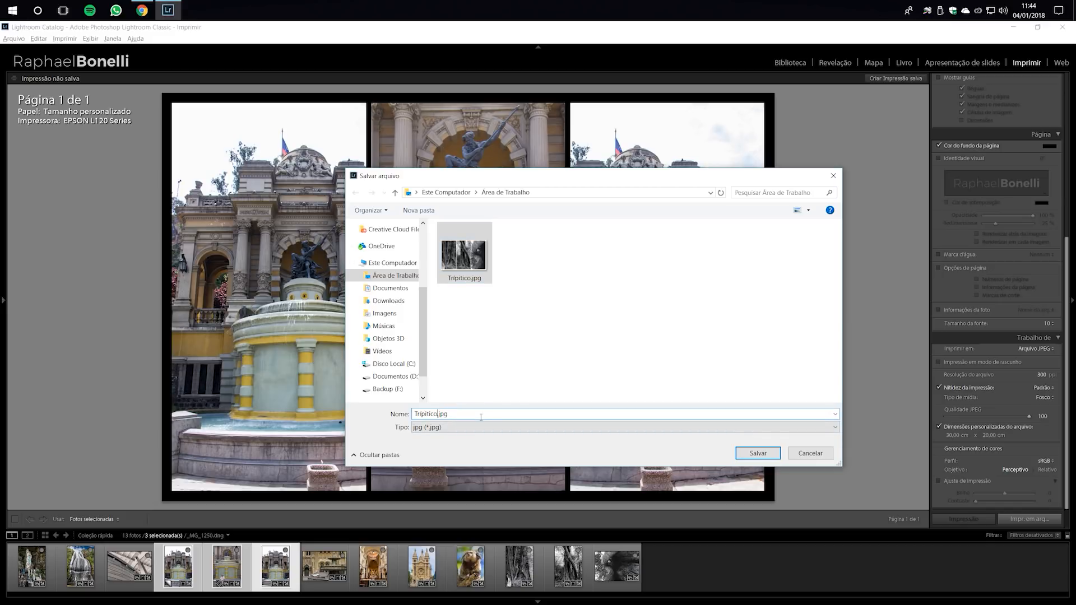
{"action": "type", "text": "2"}
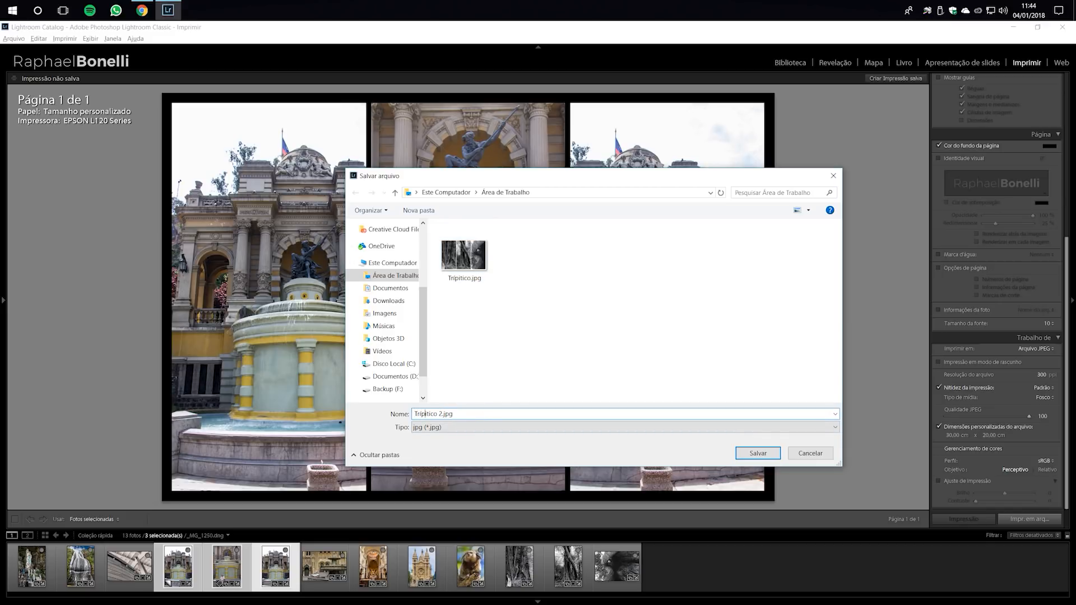
{"action": "key", "text": "Return"}
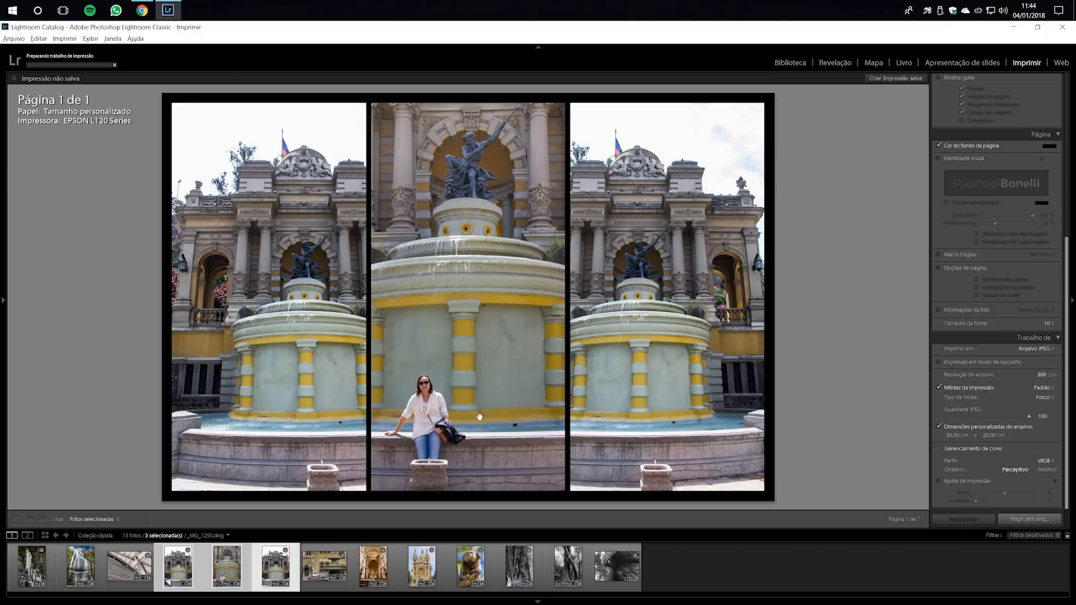